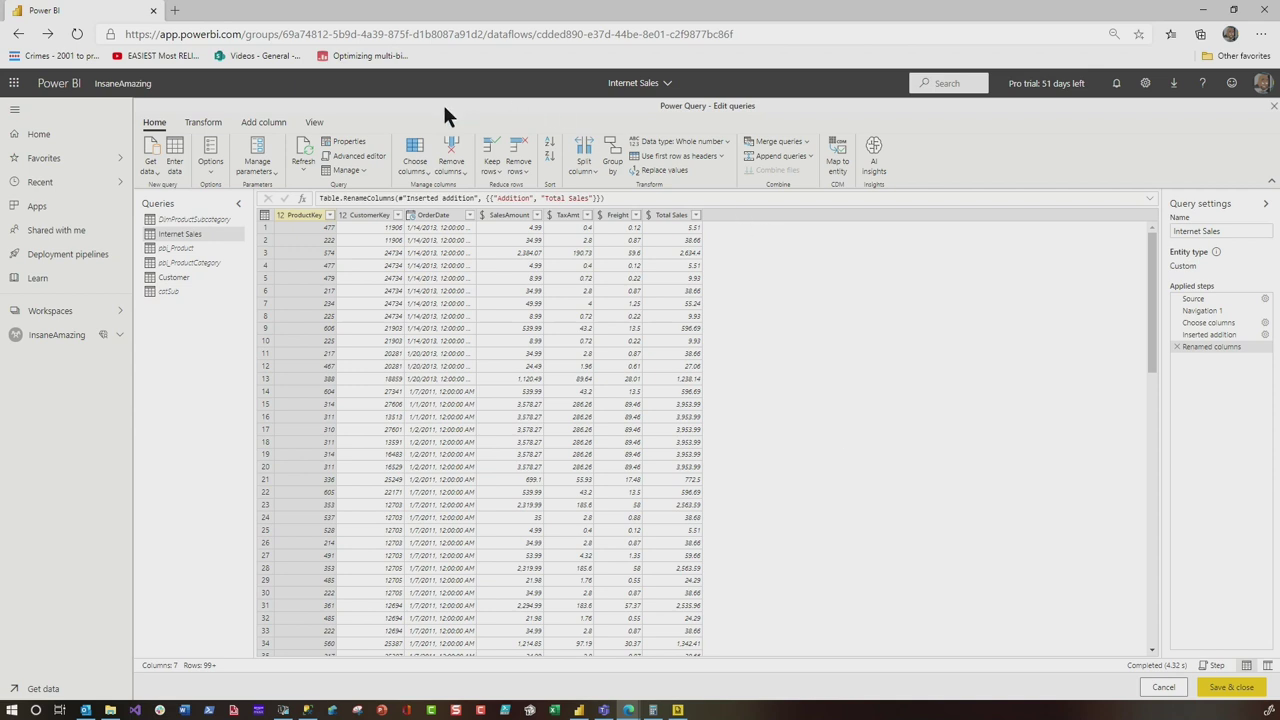
Switch the dataflow editor to Diagram view from the View ribbon.
click(329, 123)
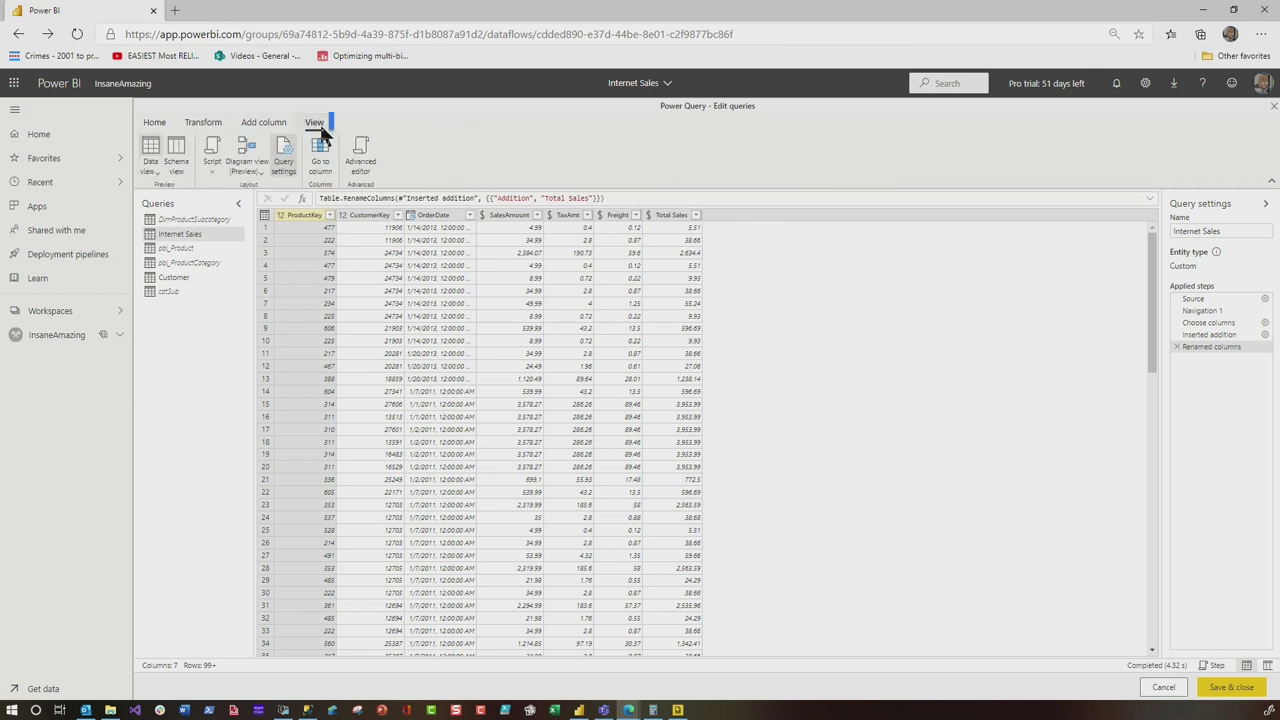
click(247, 150)
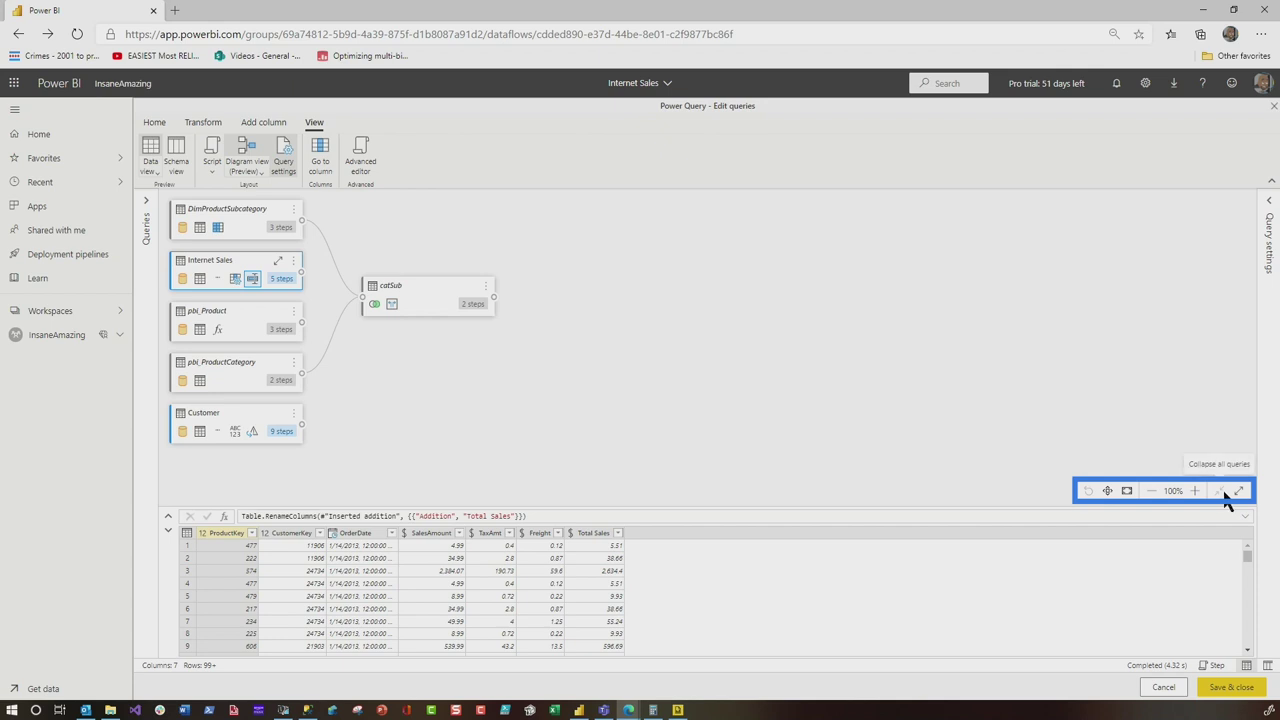
Collapse all queries in the diagram, then expand them all to show their steps.
click(1221, 491)
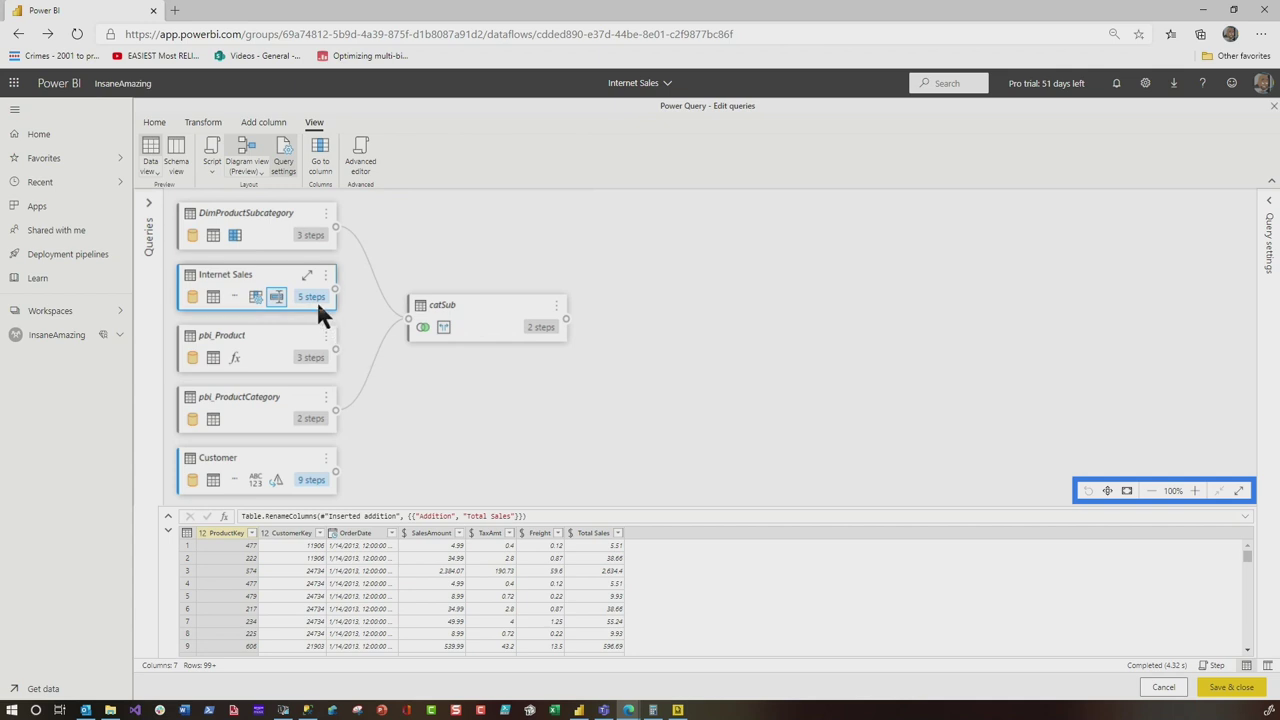
mouse_move(312, 289)
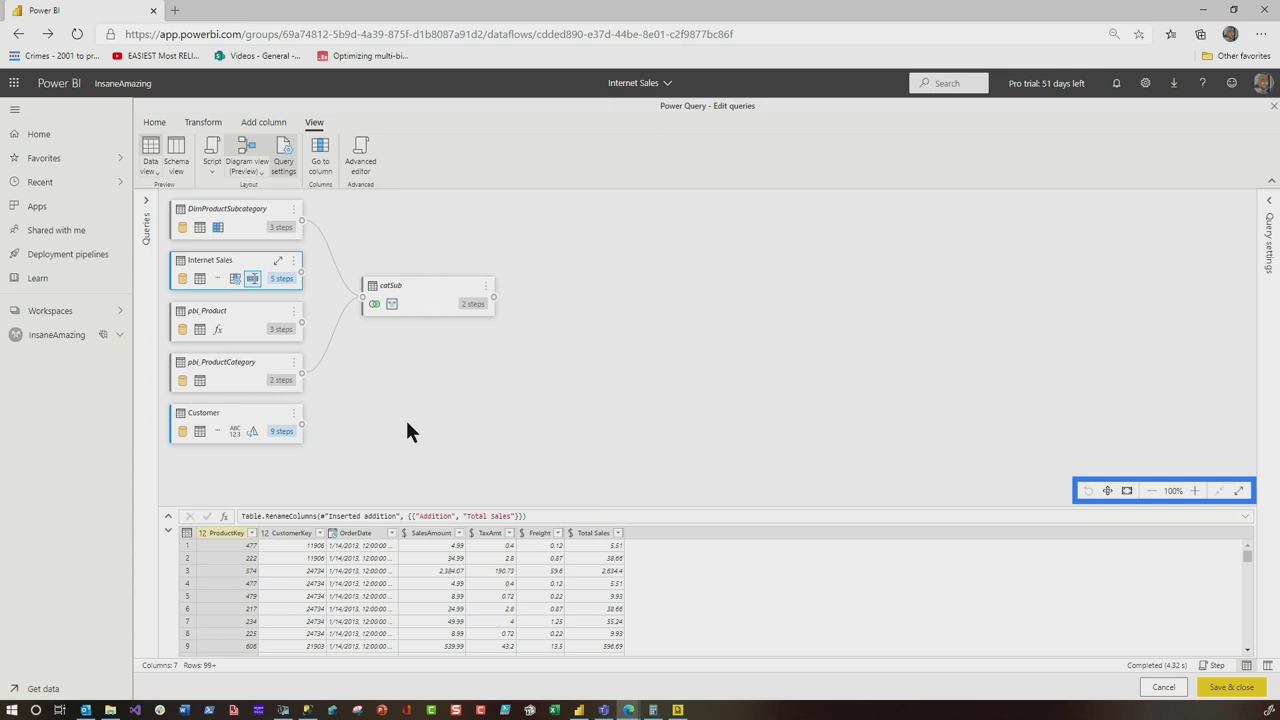
click(1236, 491)
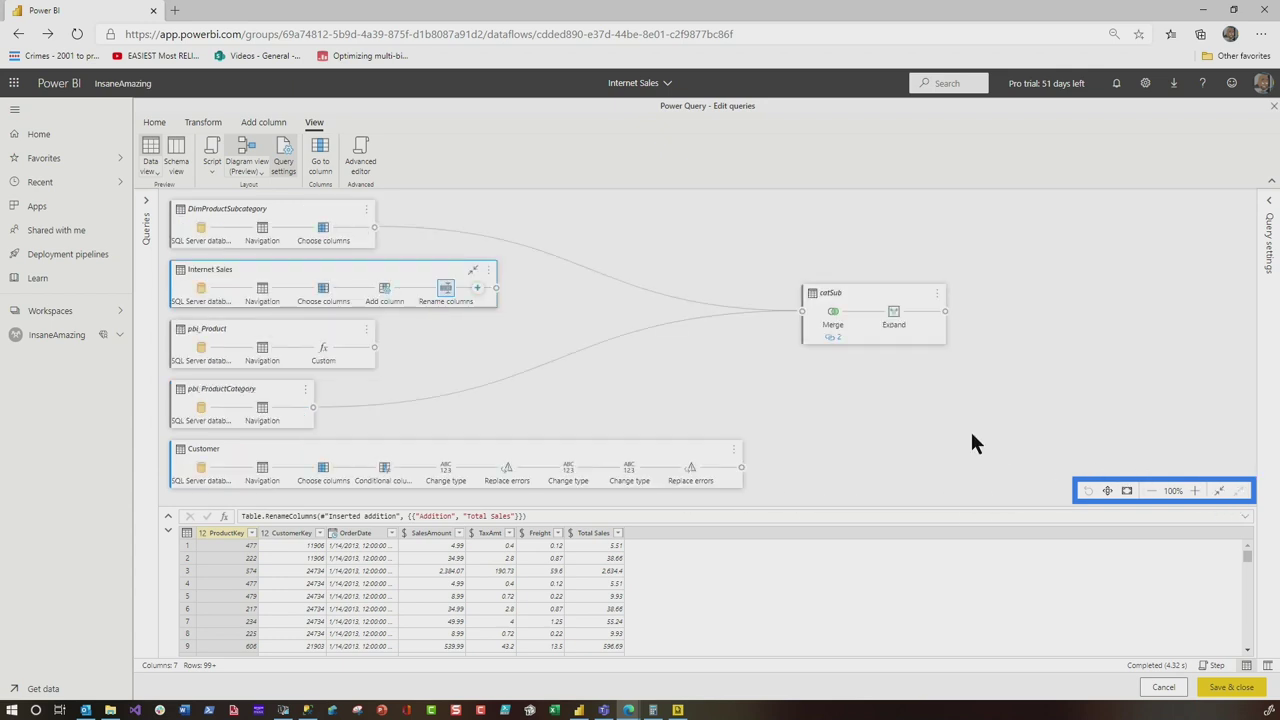
Zoom the diagram in and out, fit it to view, and bring back the data preview.
click(1194, 491)
click(1194, 491)
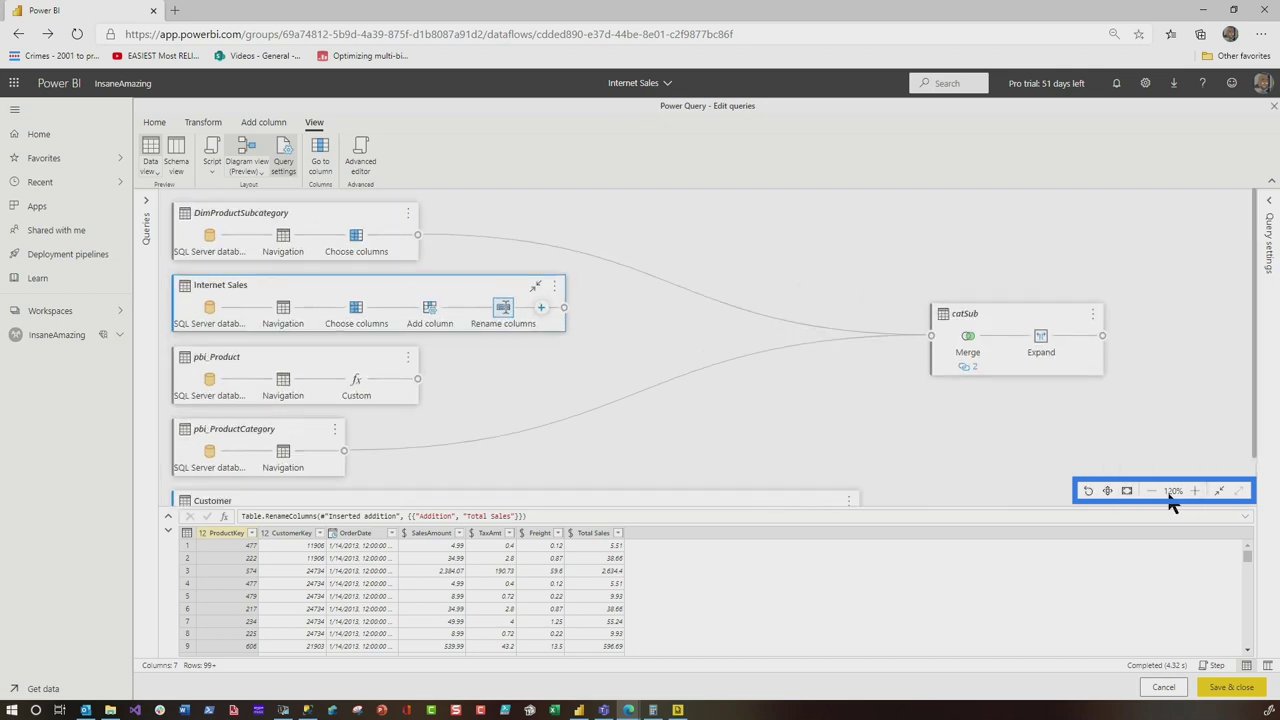
click(1151, 491)
click(1151, 491)
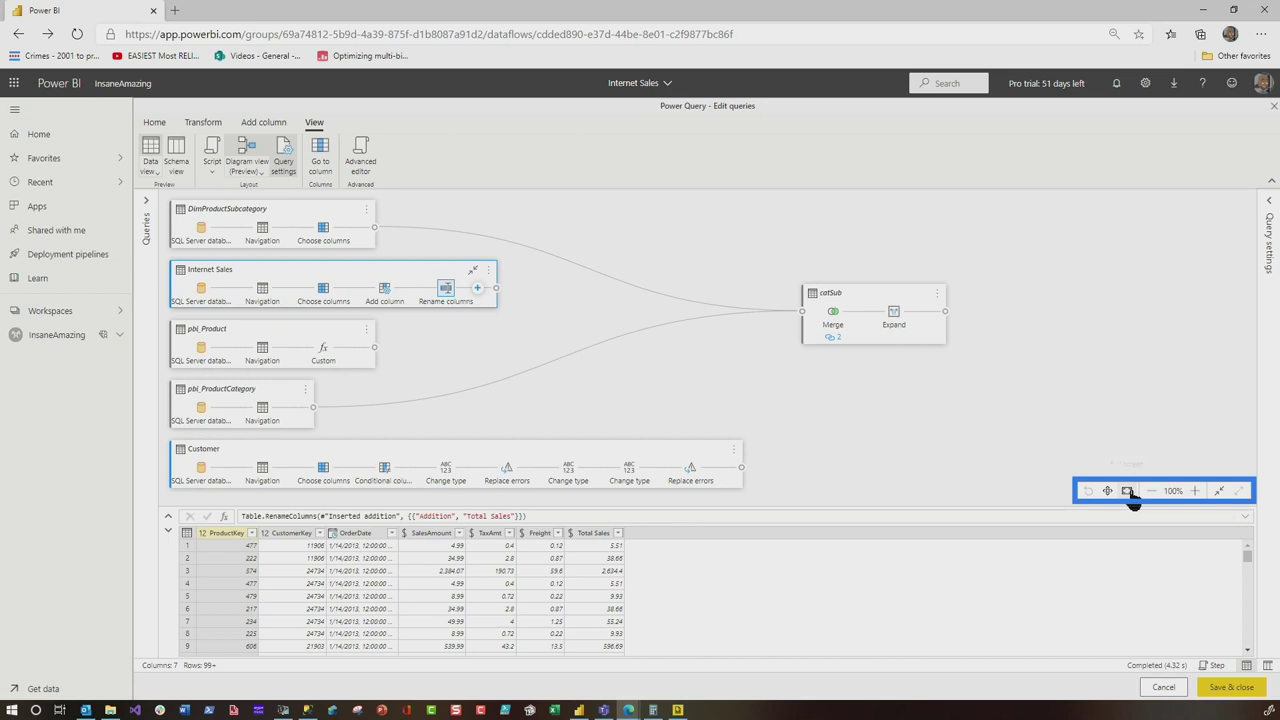
click(1194, 491)
click(1194, 491)
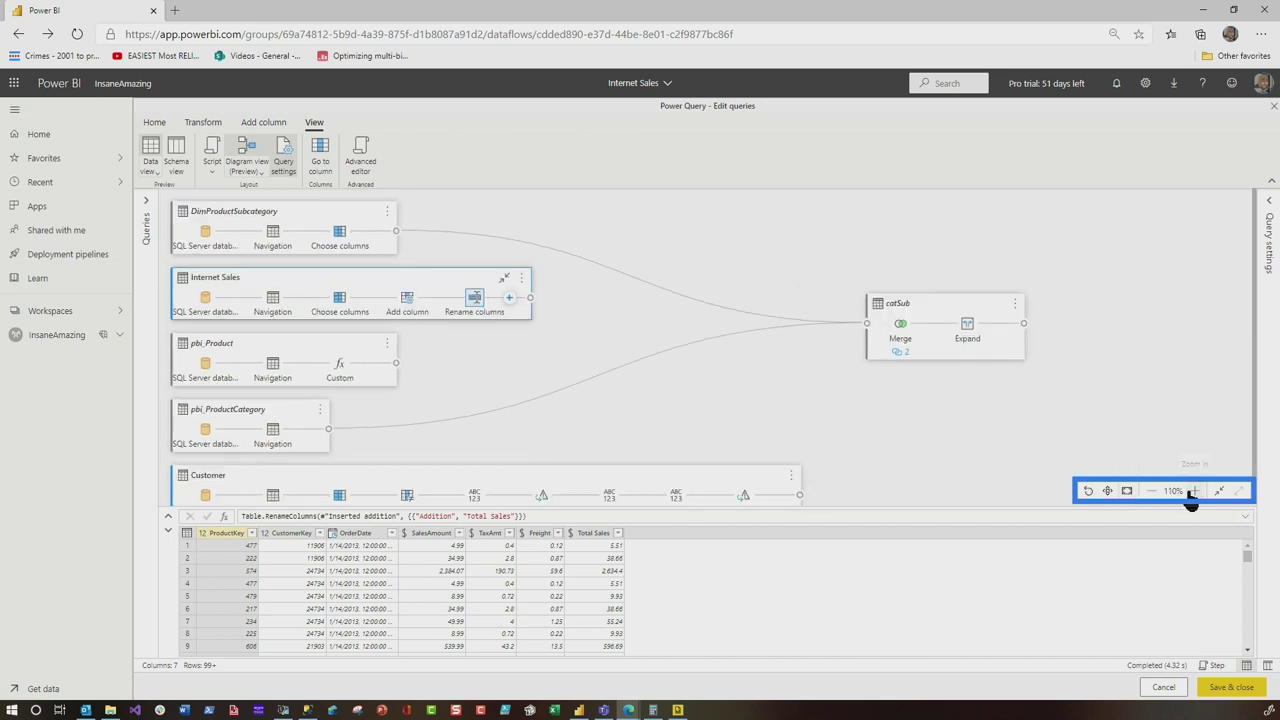
click(1088, 491)
click(1107, 491)
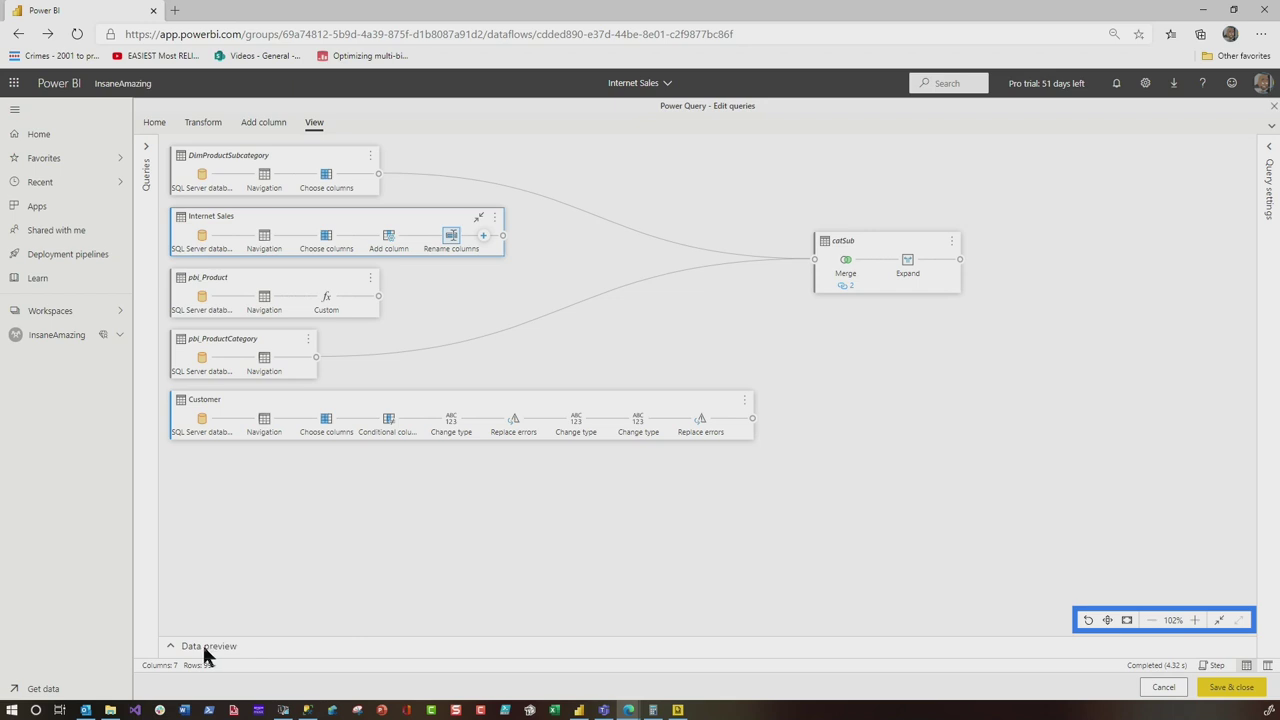
click(170, 647)
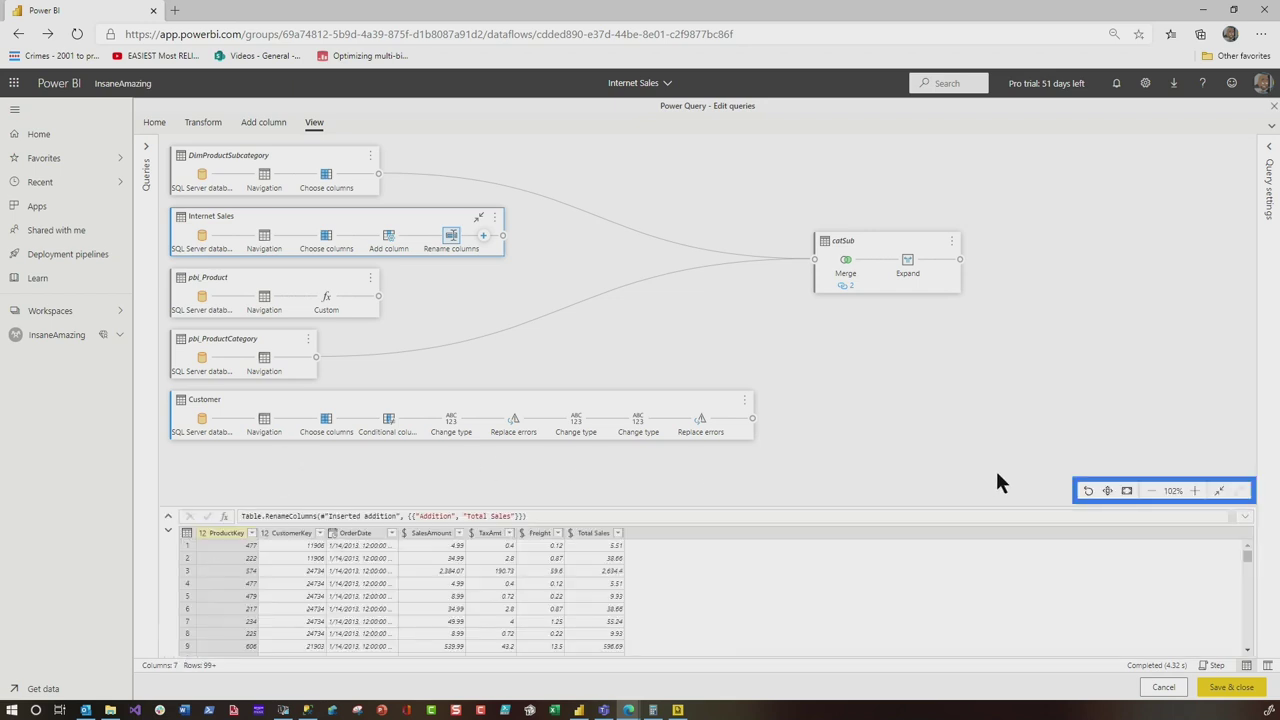
click(1107, 491)
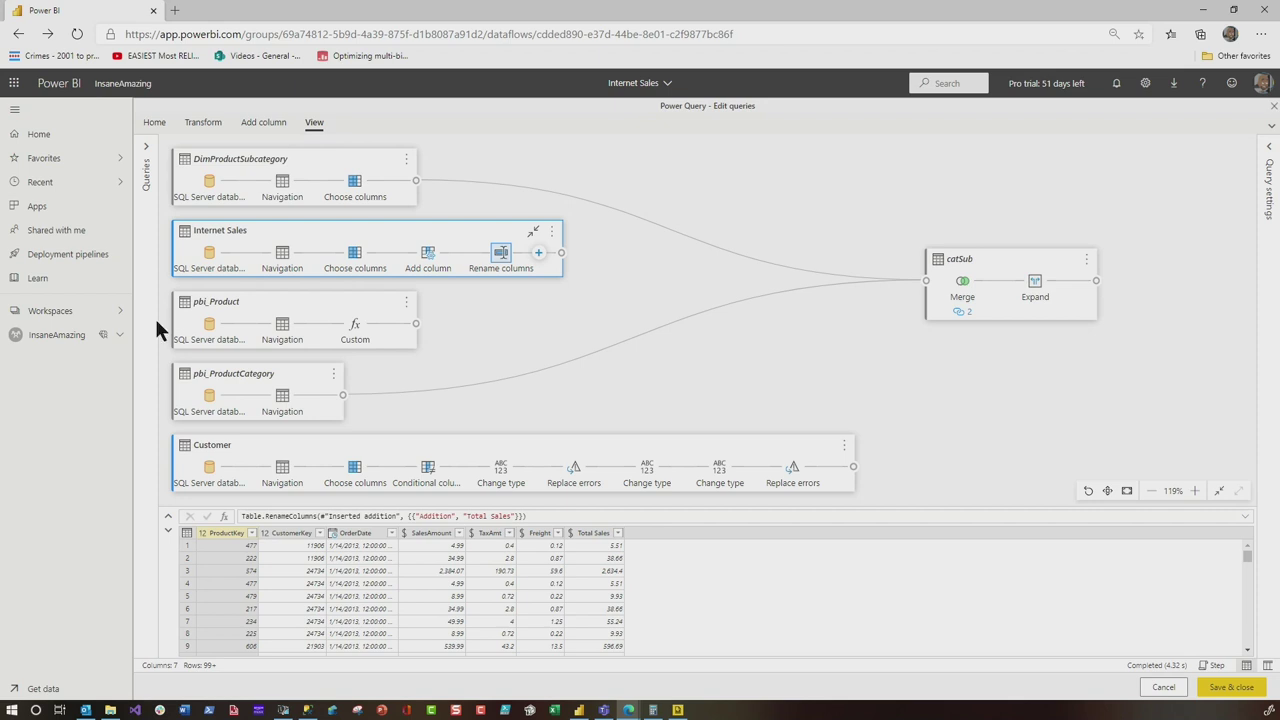
right_click(355, 196)
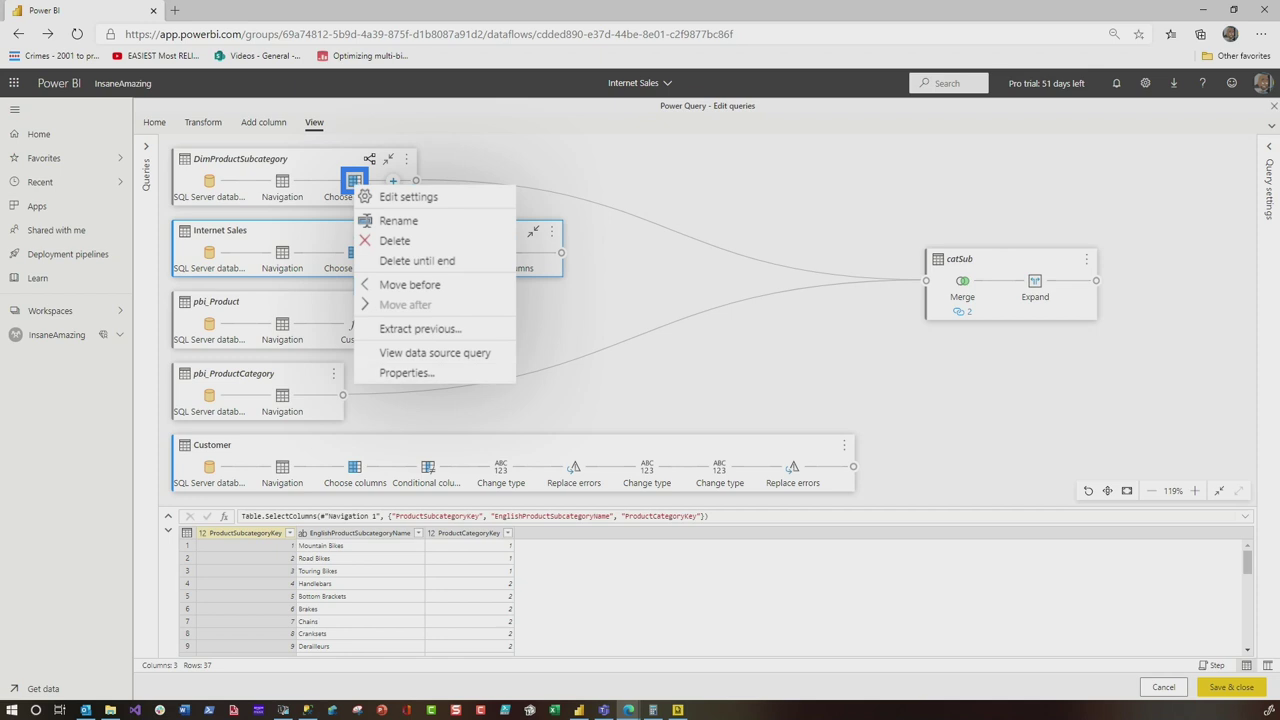
key(Escape)
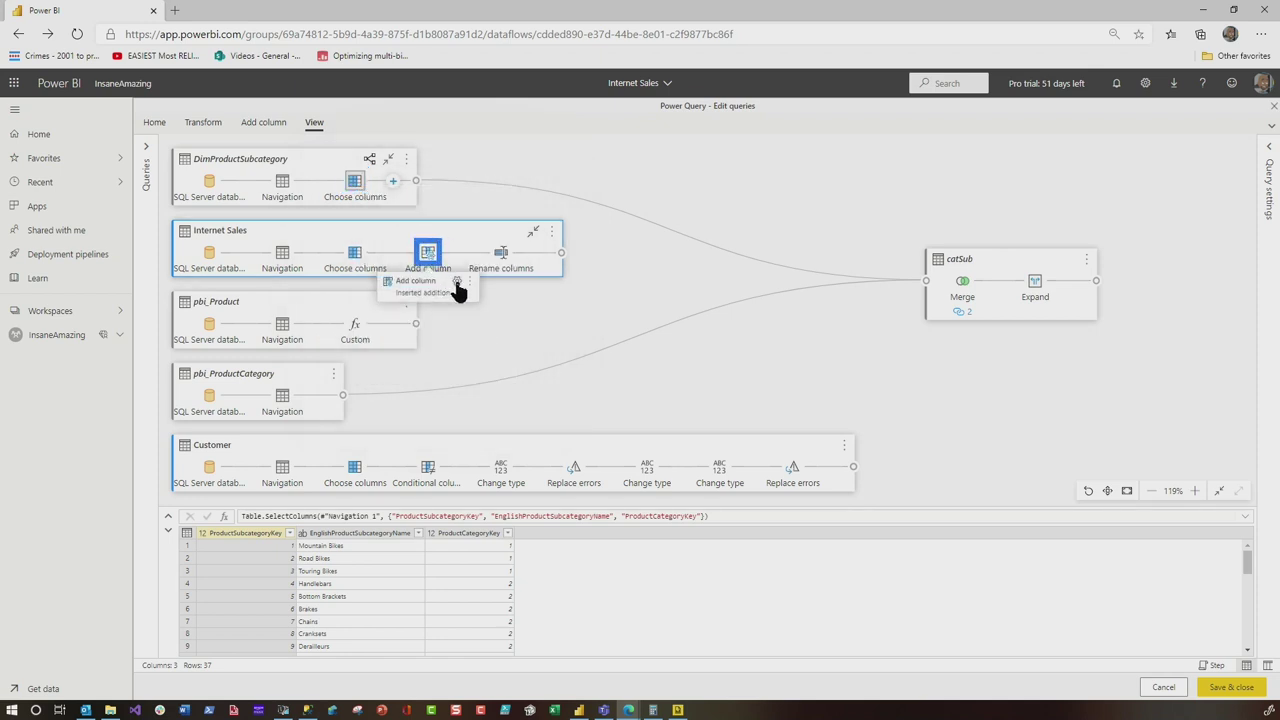
click(457, 282)
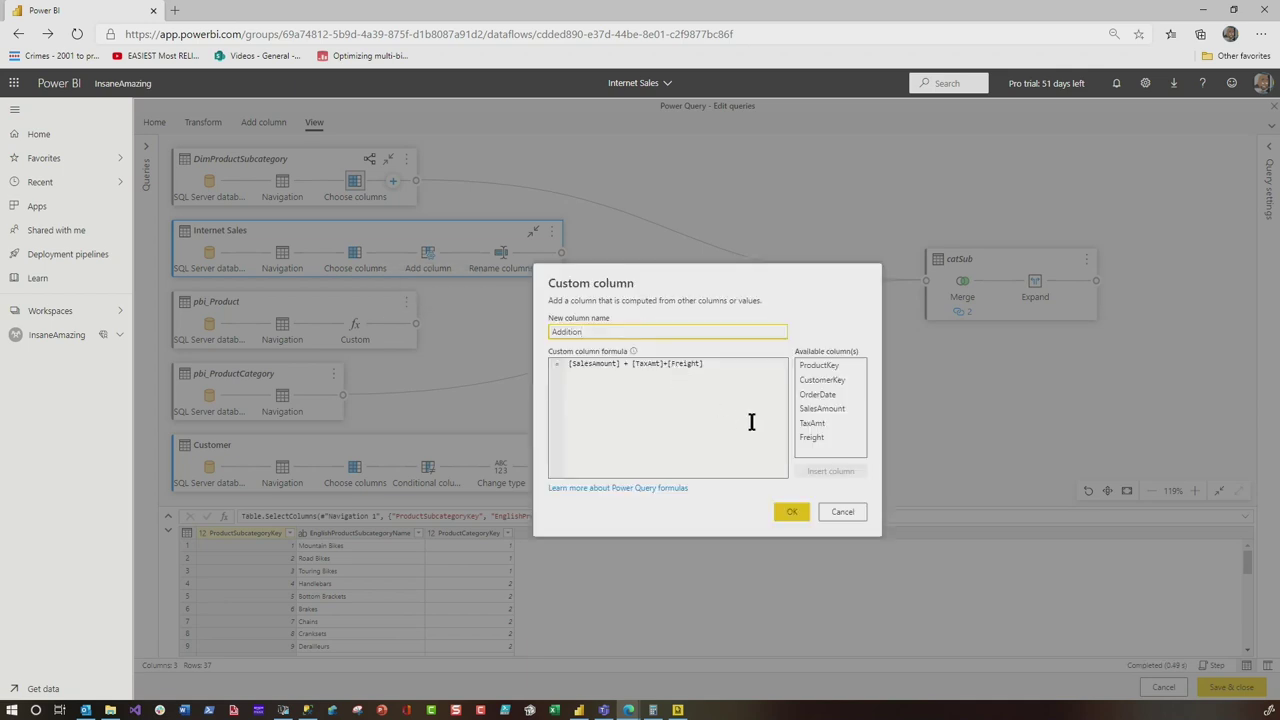
click(842, 511)
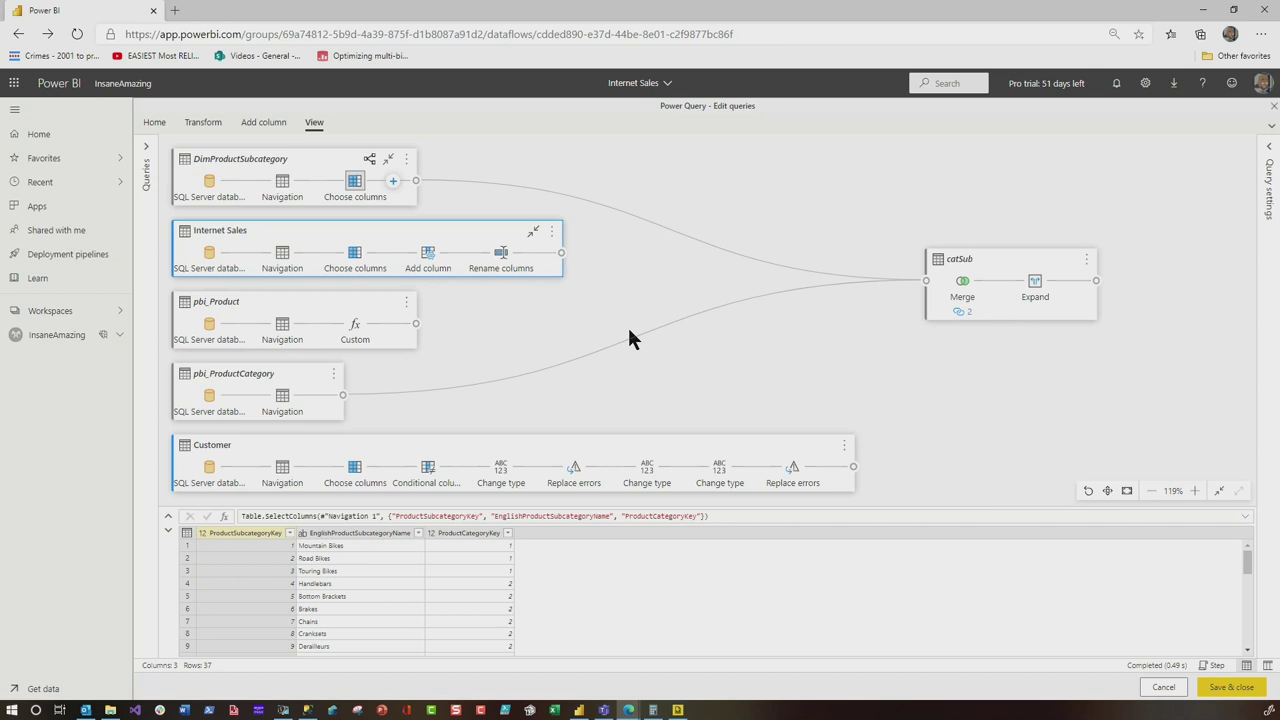
click(534, 234)
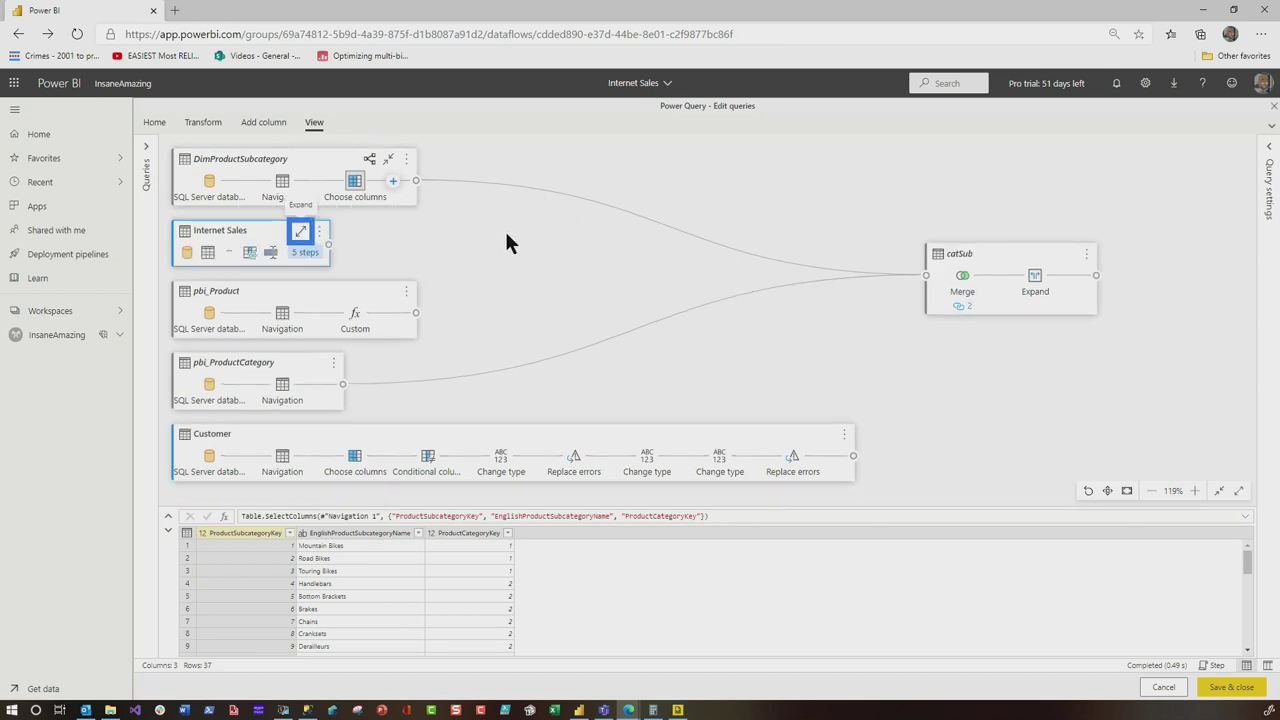
click(302, 234)
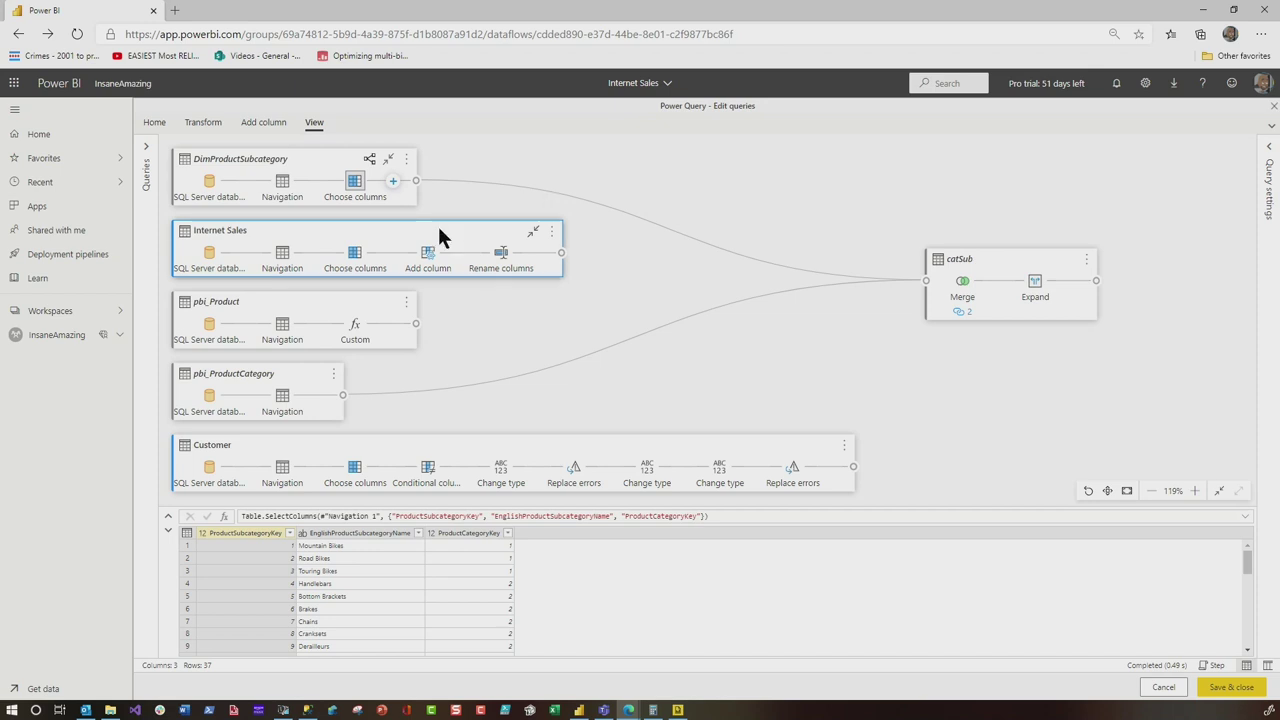
click(500, 252)
click(538, 254)
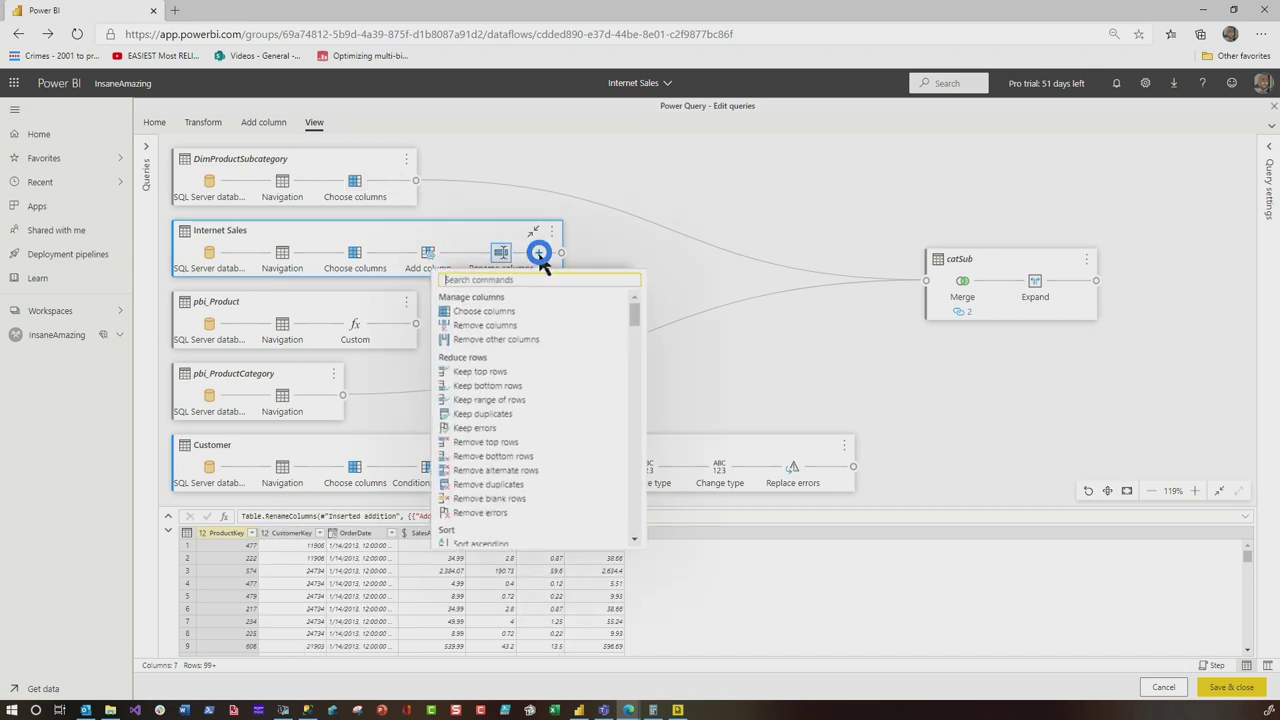
scroll(538, 380, down, 10)
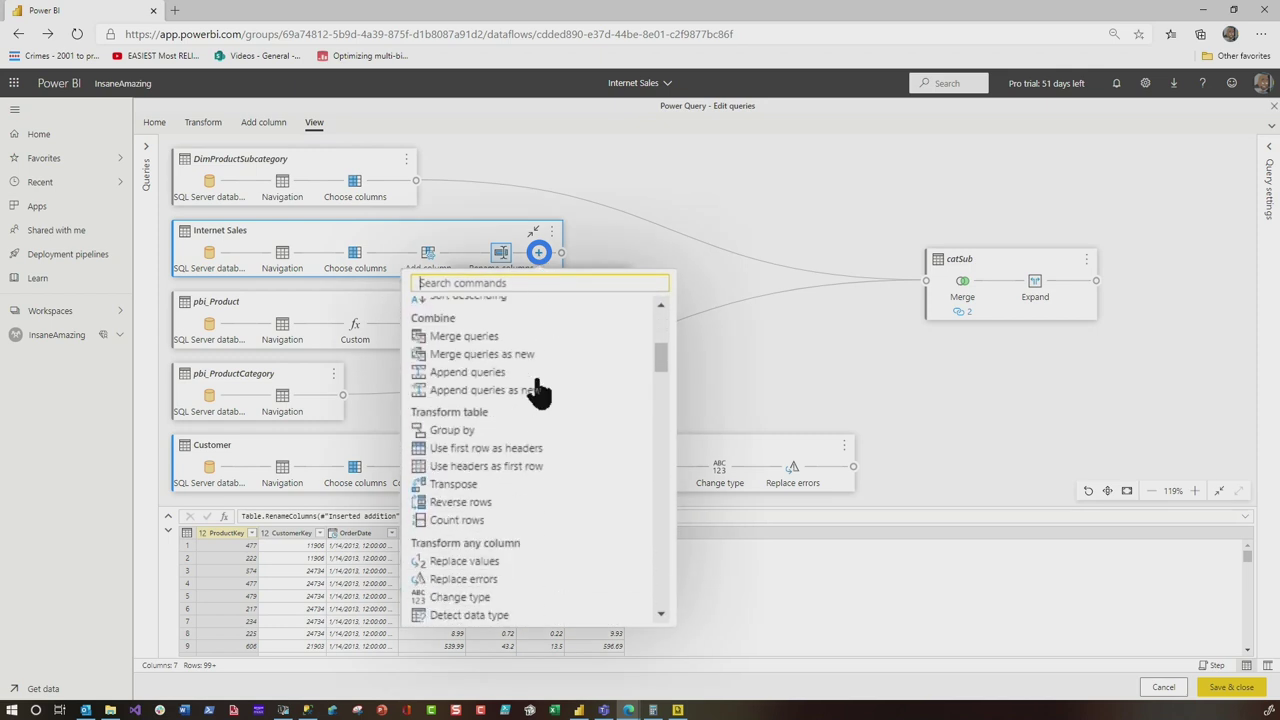
scroll(538, 392, down, 2)
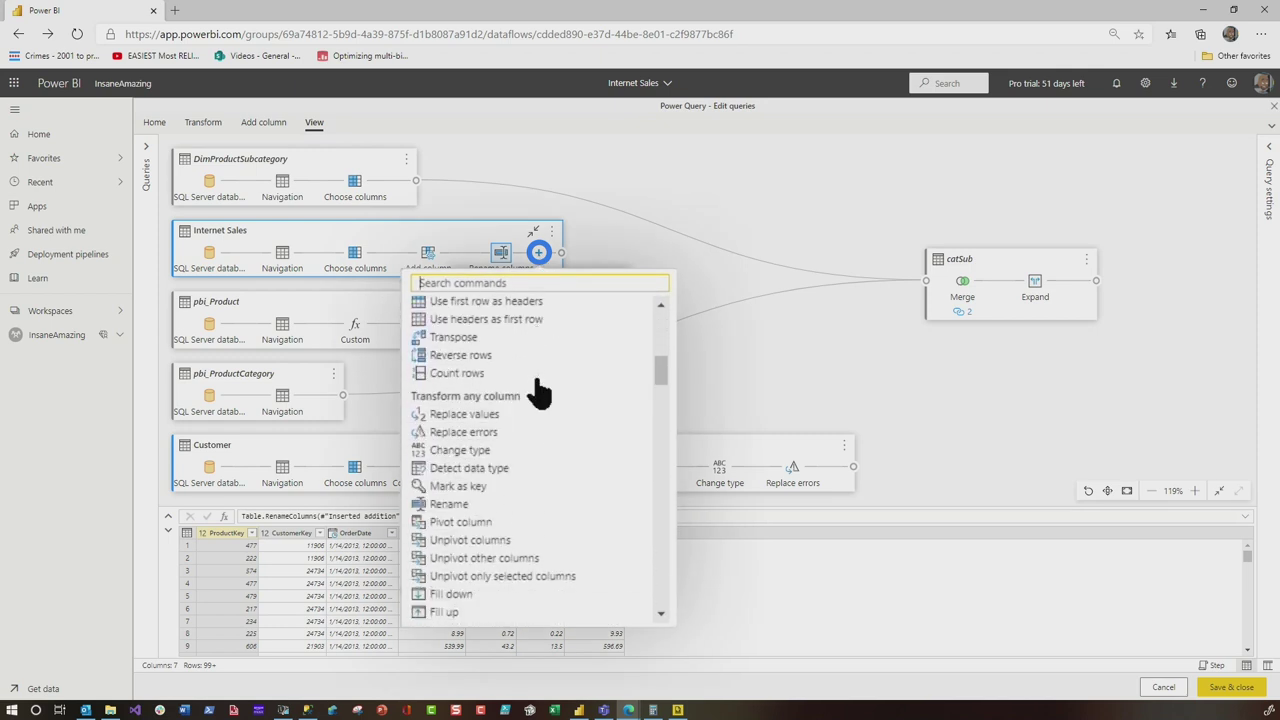
scroll(538, 392, down, 2)
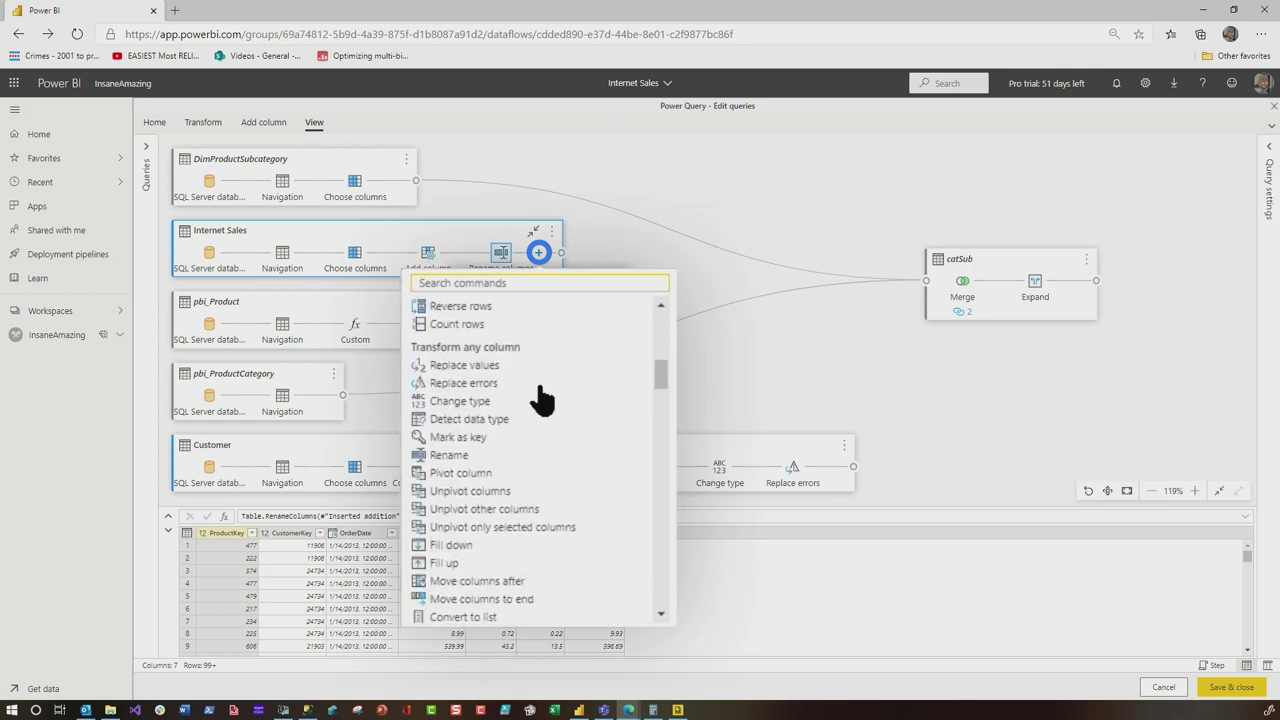
click(678, 279)
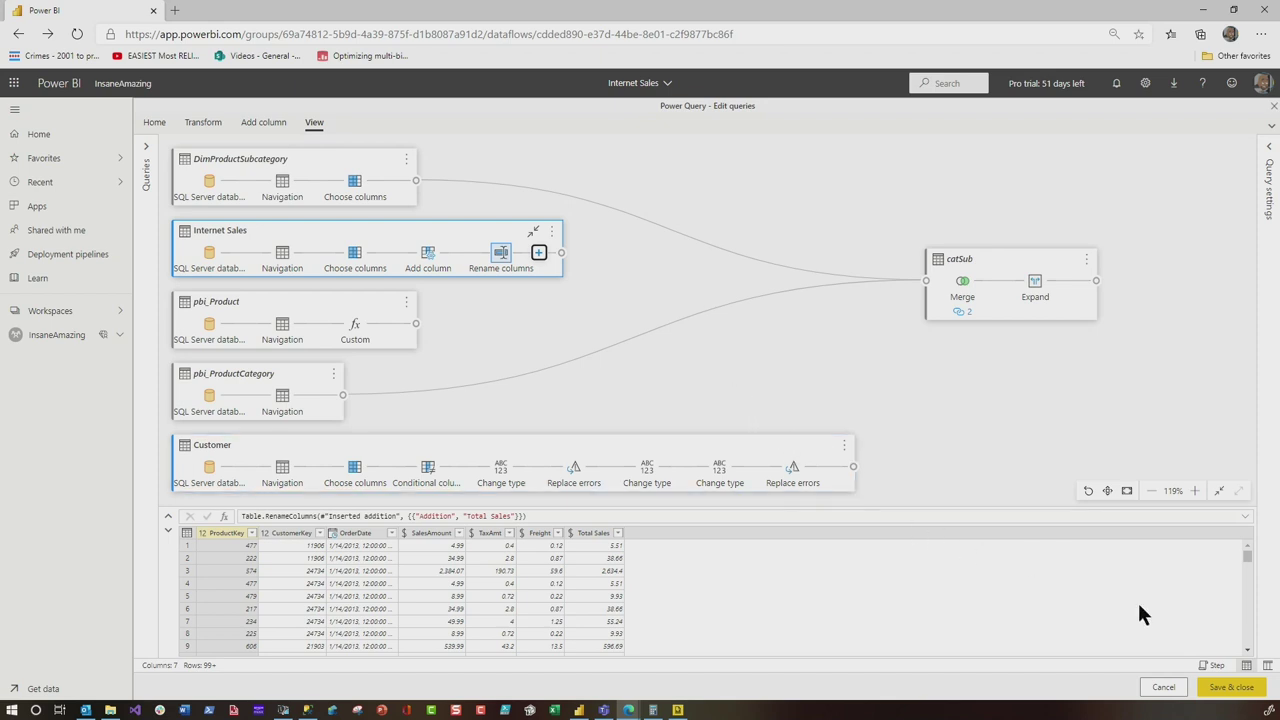
Select Internet Sales' Rename columns step and set the step display to Query script.
click(1210, 666)
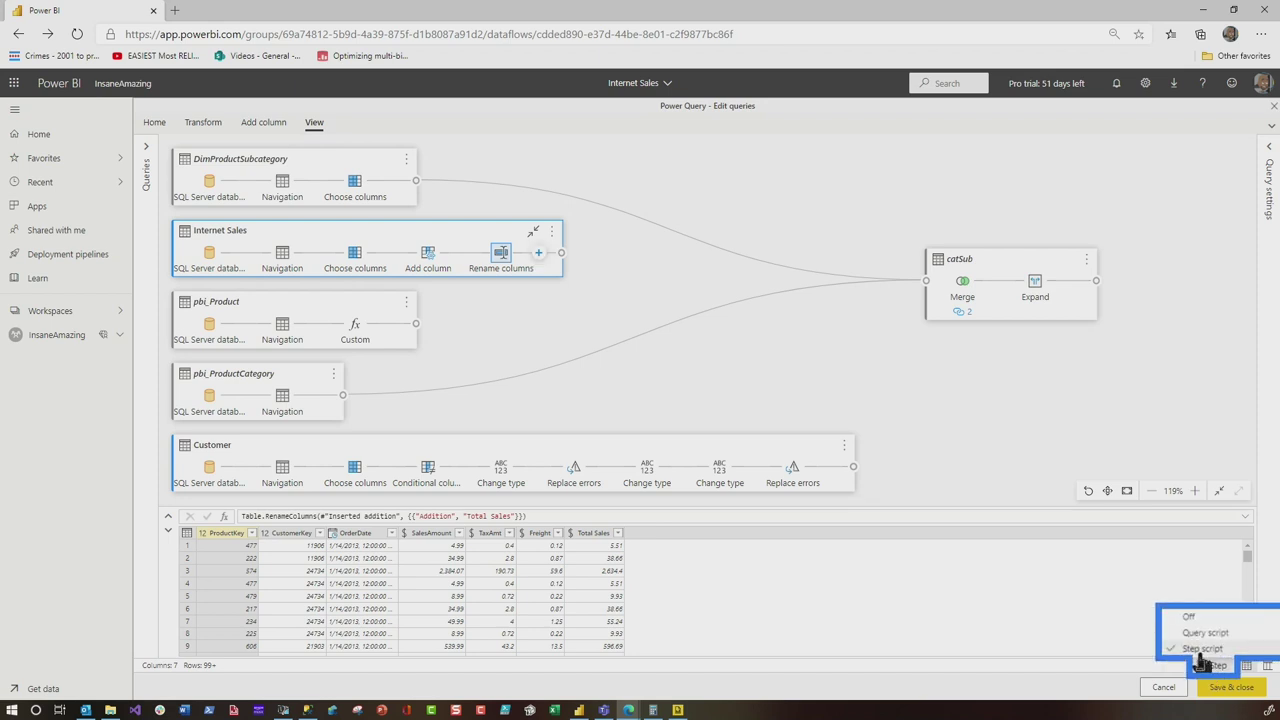
click(427, 252)
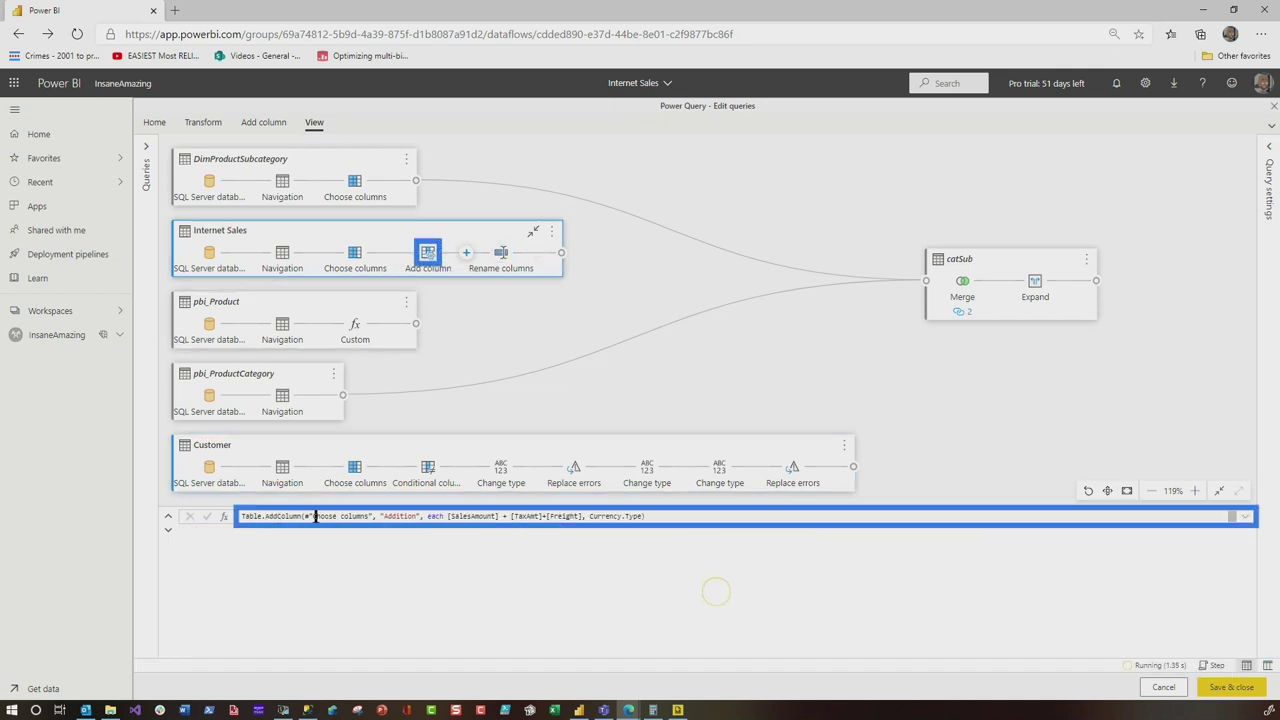
click(500, 253)
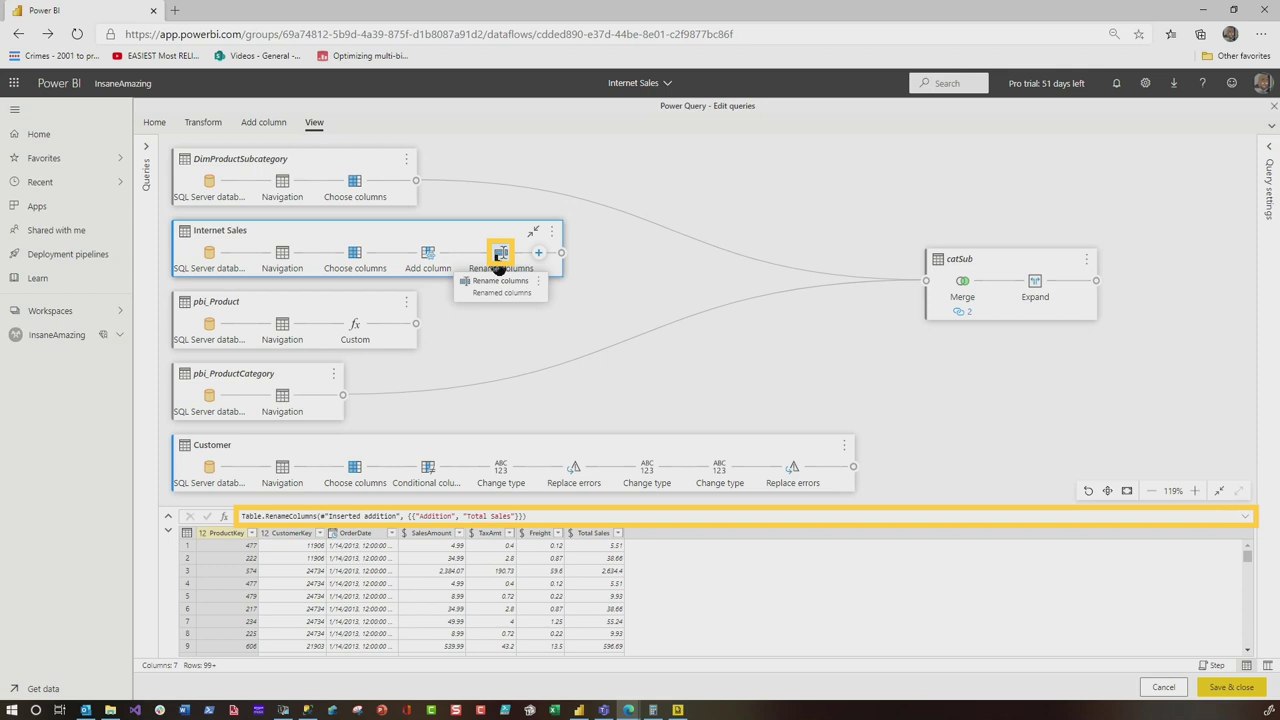
click(1213, 666)
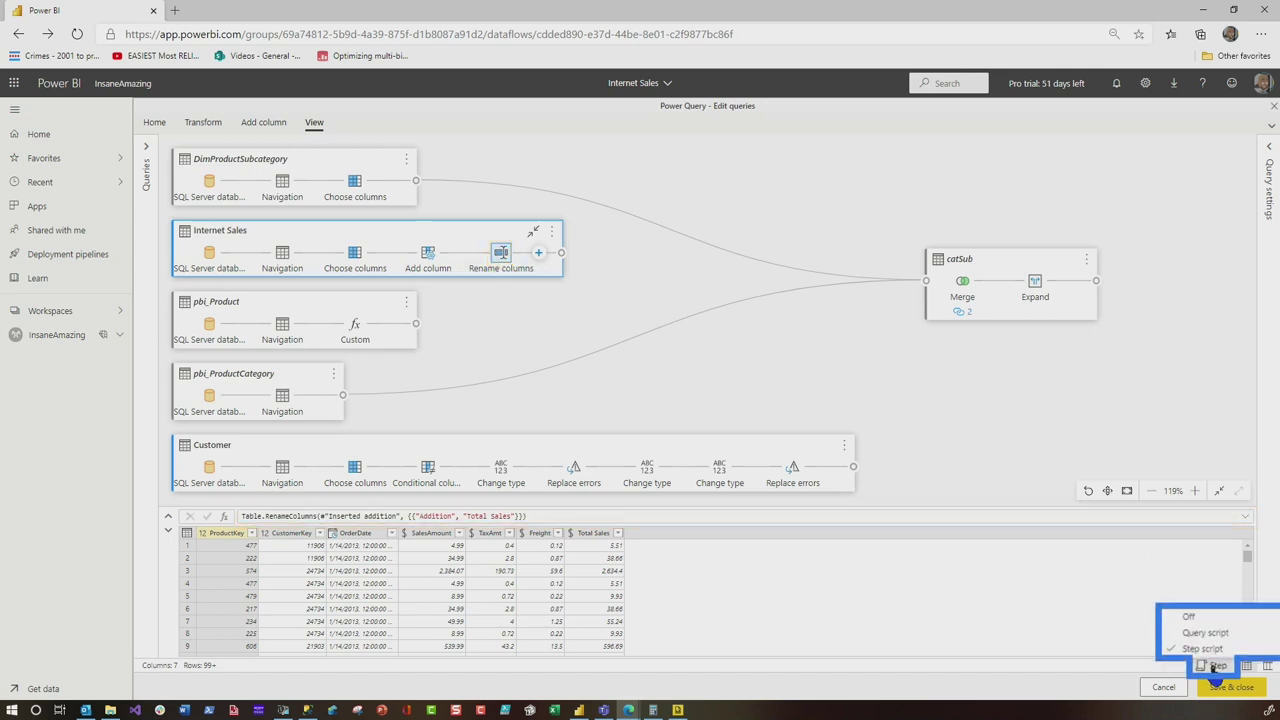
click(1205, 632)
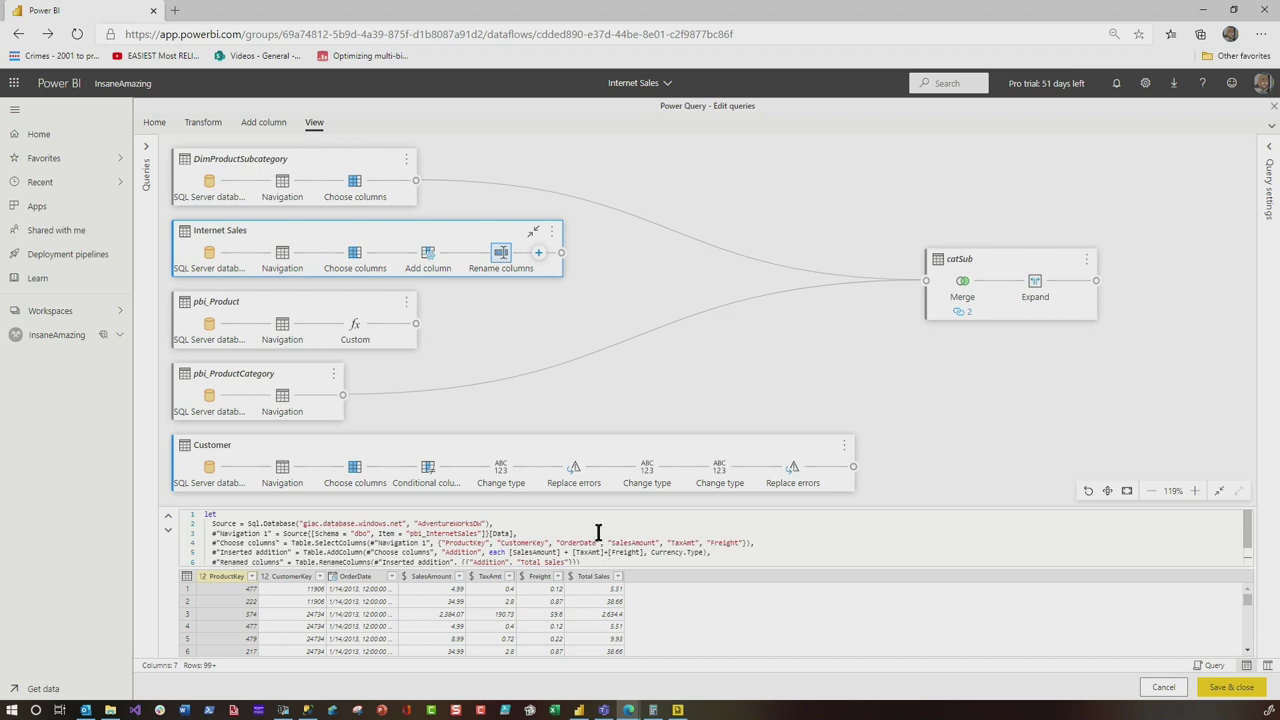
Resize the script pane so all eight lines show, then fit the diagram to view.
drag(591, 508, 584, 440)
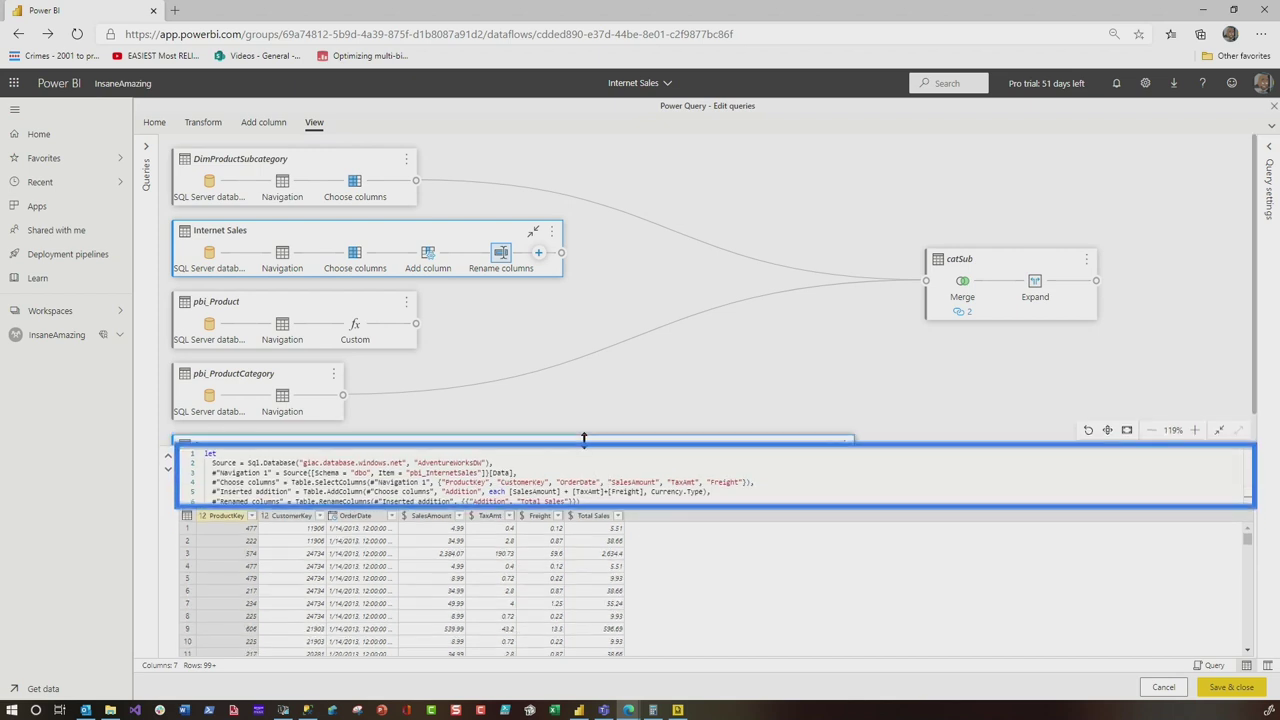
drag(610, 487, 612, 541)
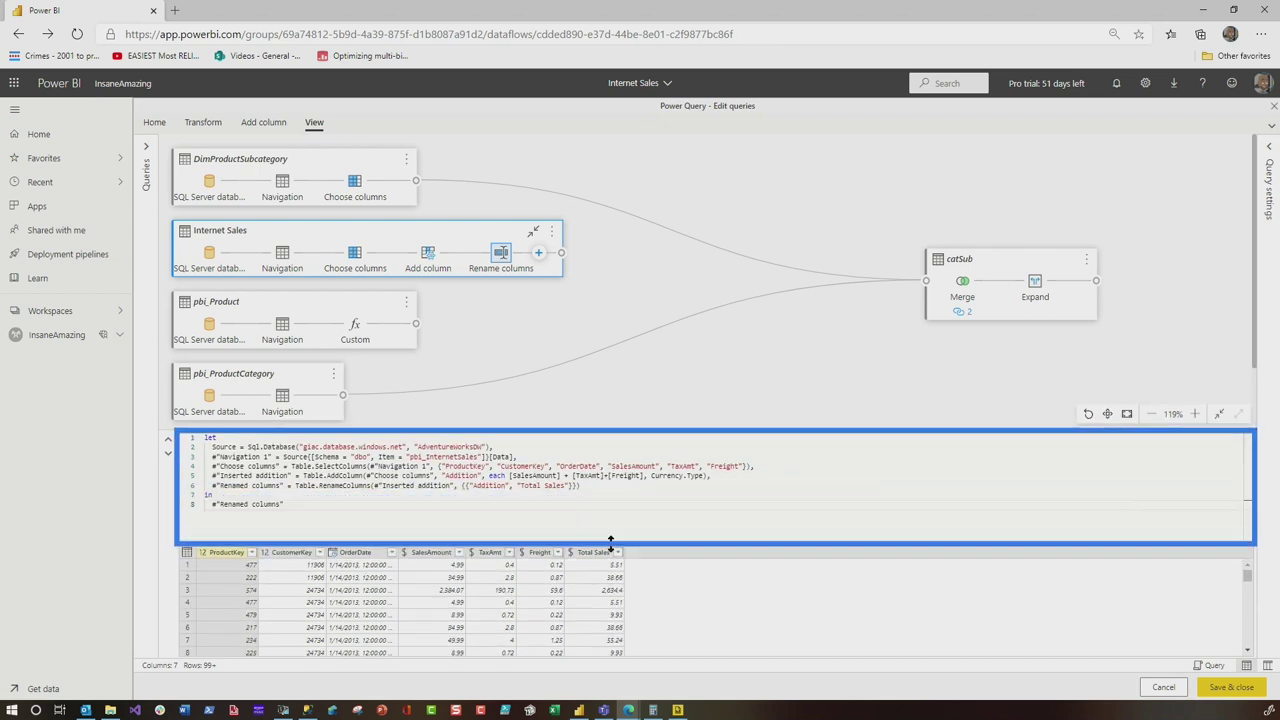
click(1124, 414)
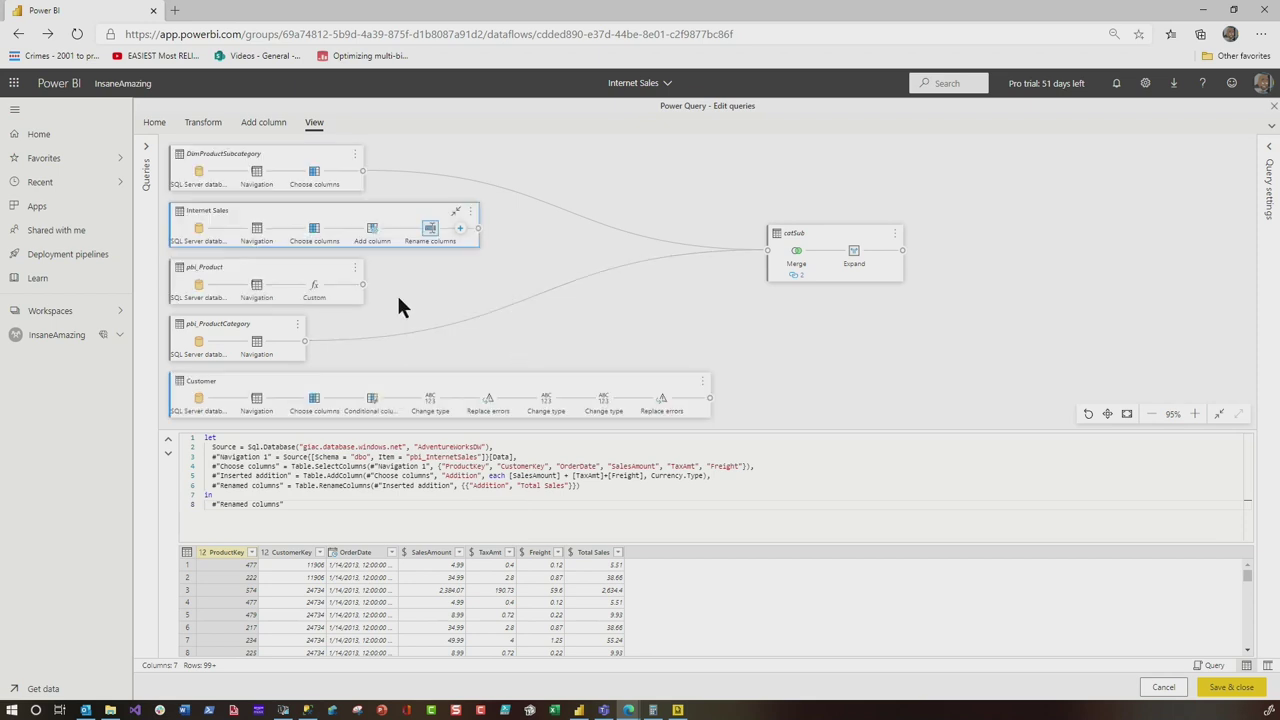
Switch the Internet Sales preview to Schema view listing its 7 columns and types.
click(1264, 667)
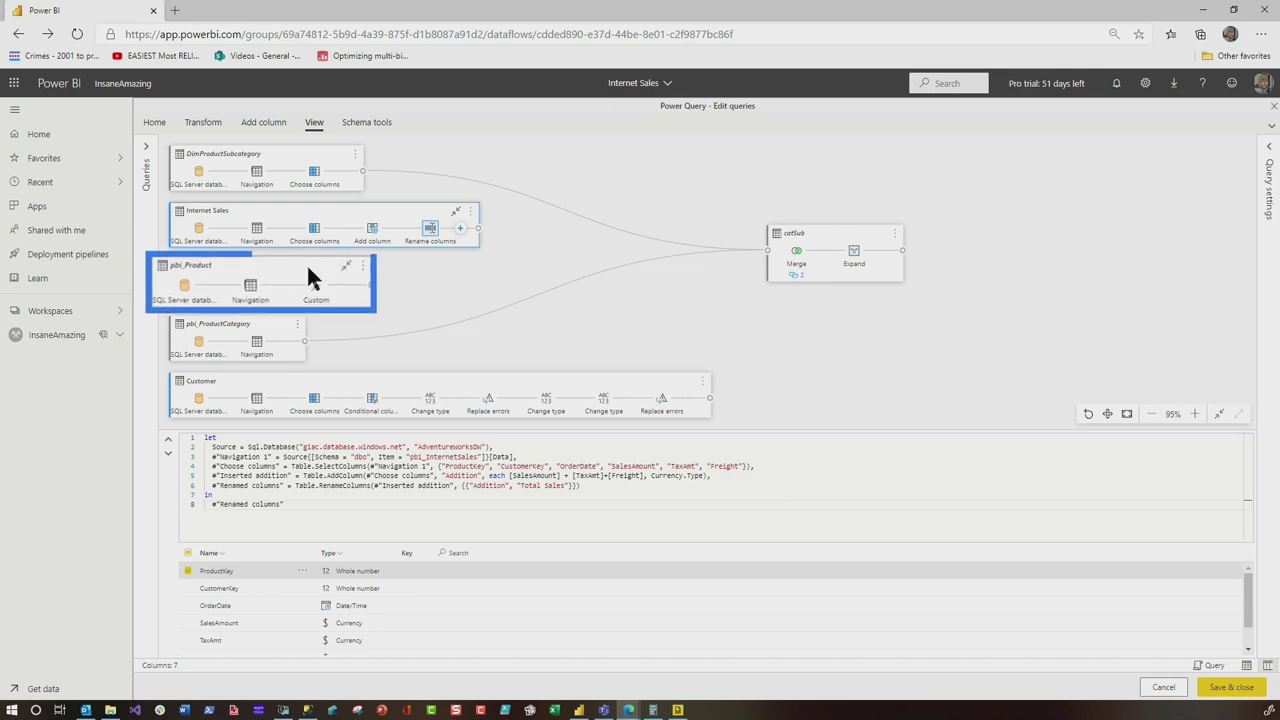
Start a Merge queries as new operation from the pbi_Product query.
right_click(308, 270)
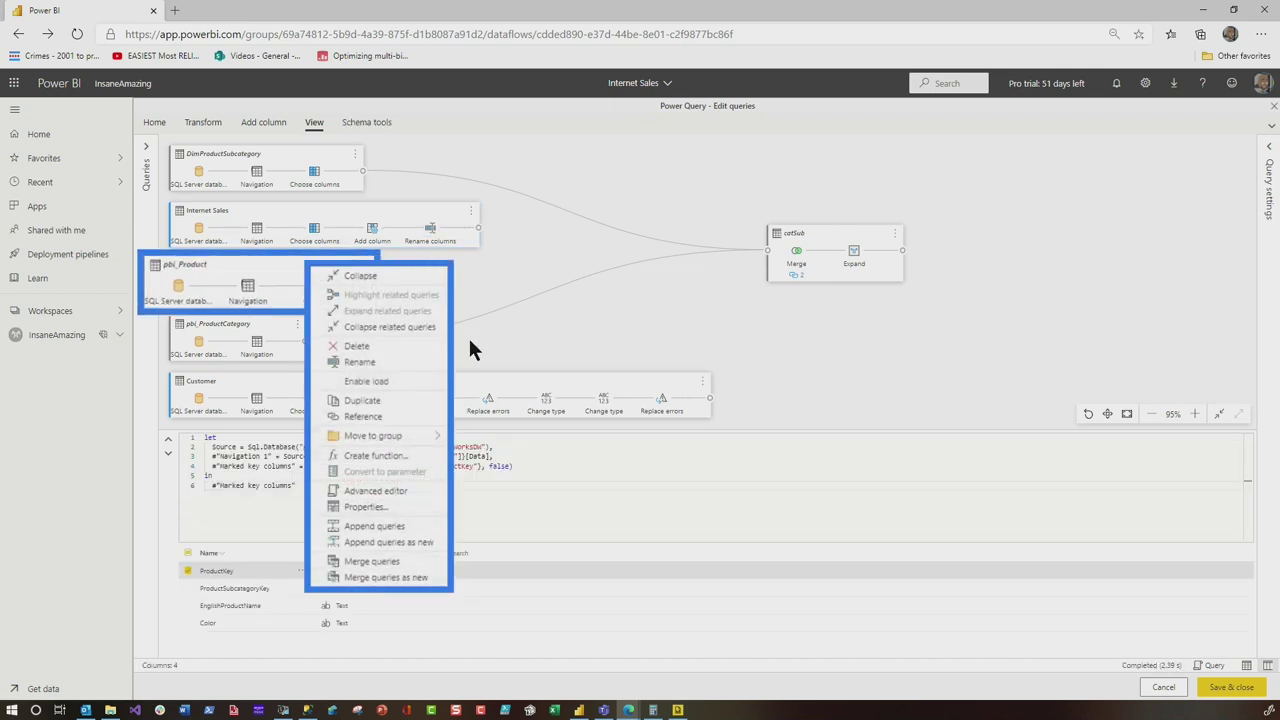
click(482, 284)
click(367, 267)
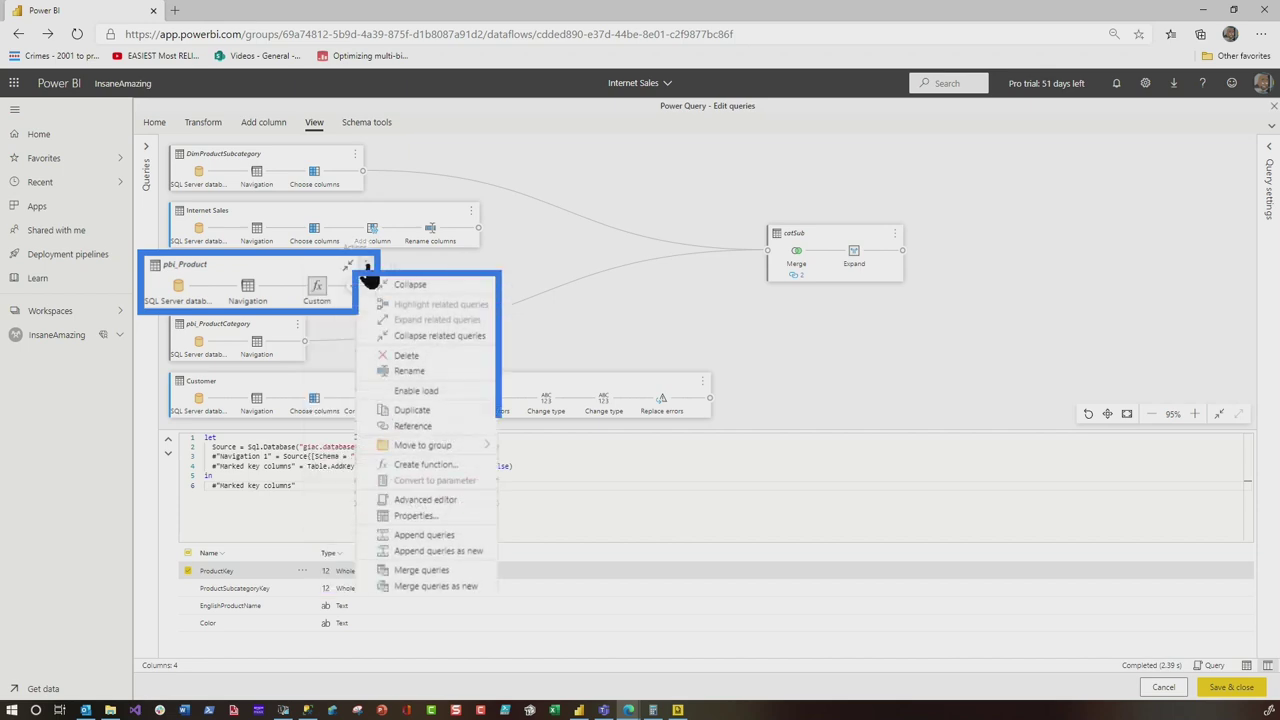
click(470, 587)
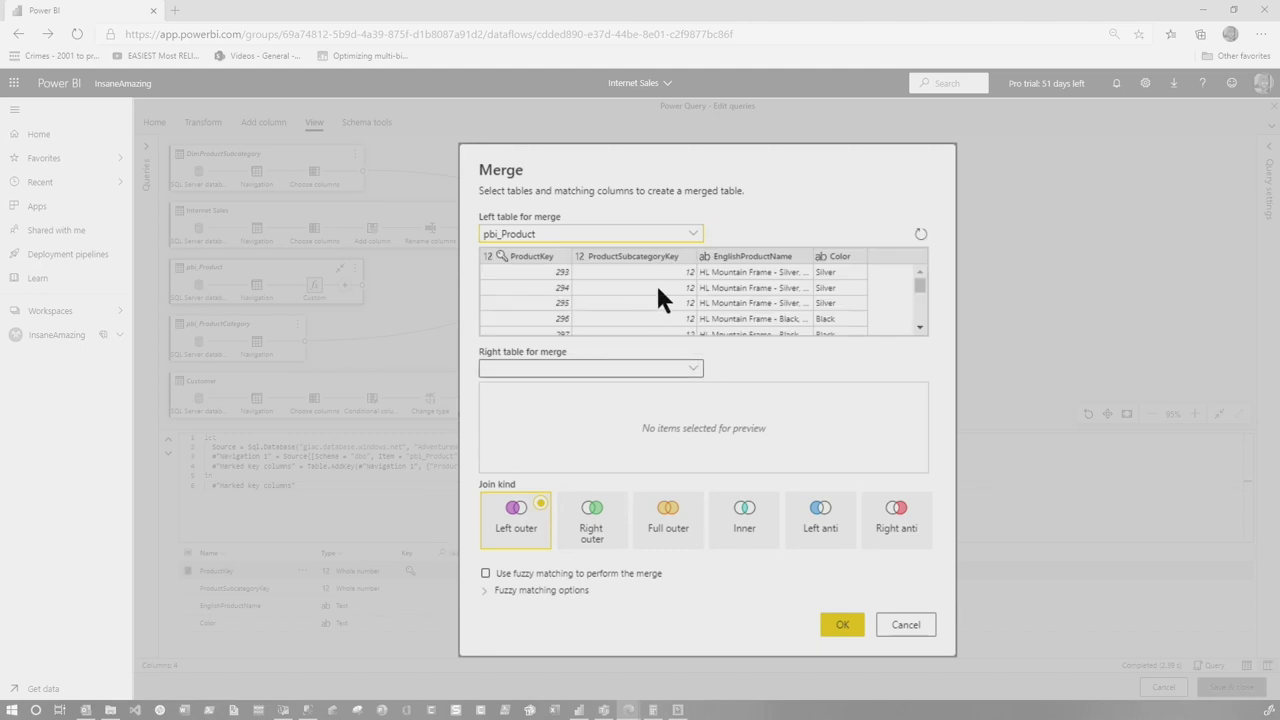
Left-outer-join pbi_Product to catSub on ProductSubcategoryKey and confirm the merge.
click(648, 256)
click(688, 368)
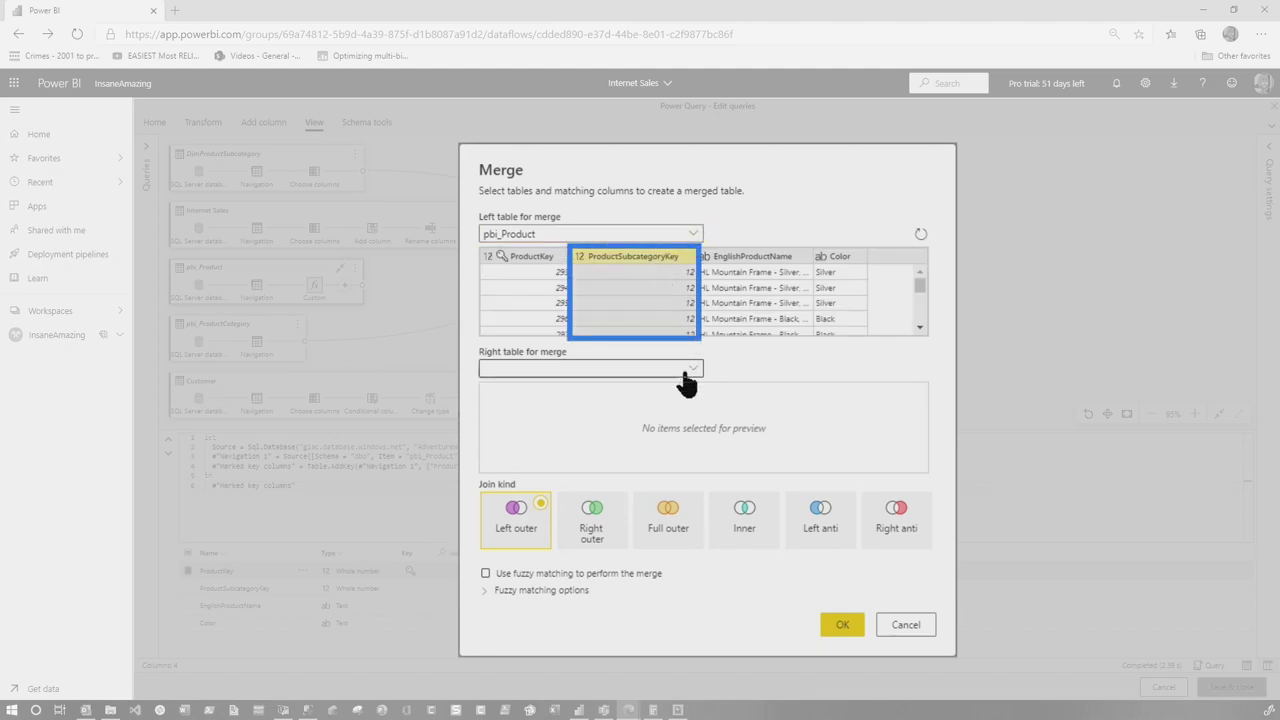
click(520, 500)
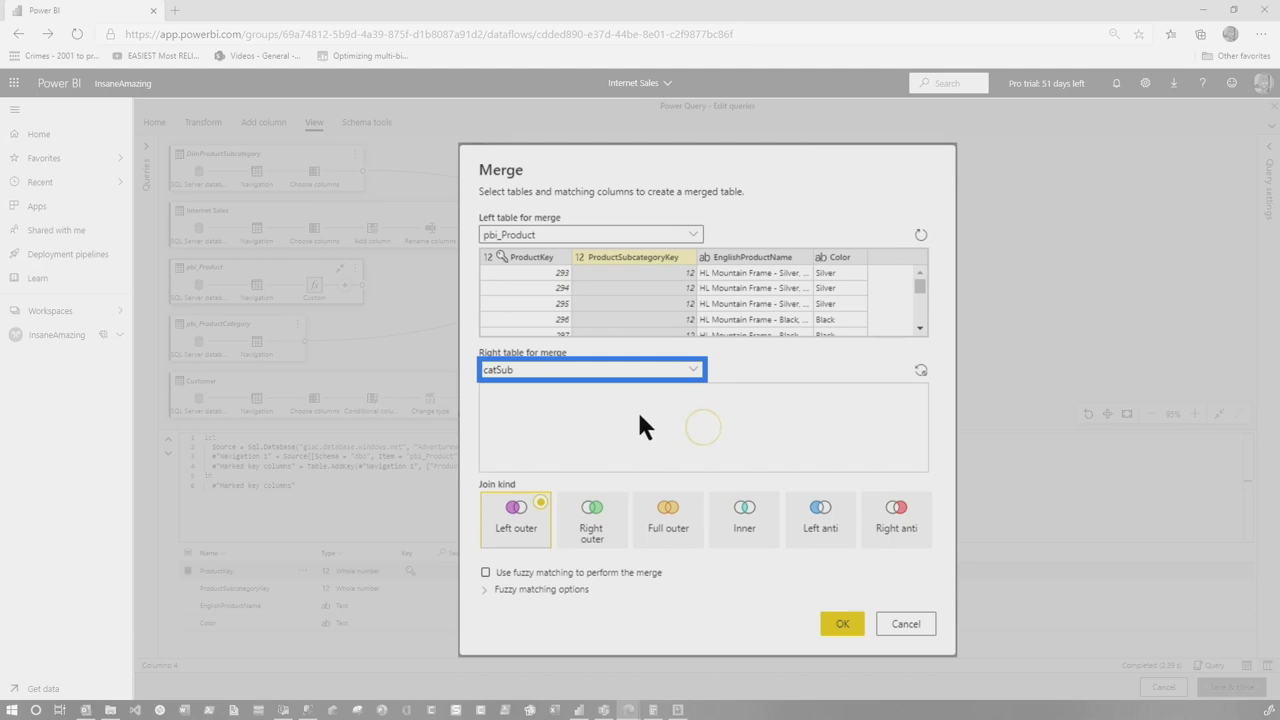
click(752, 393)
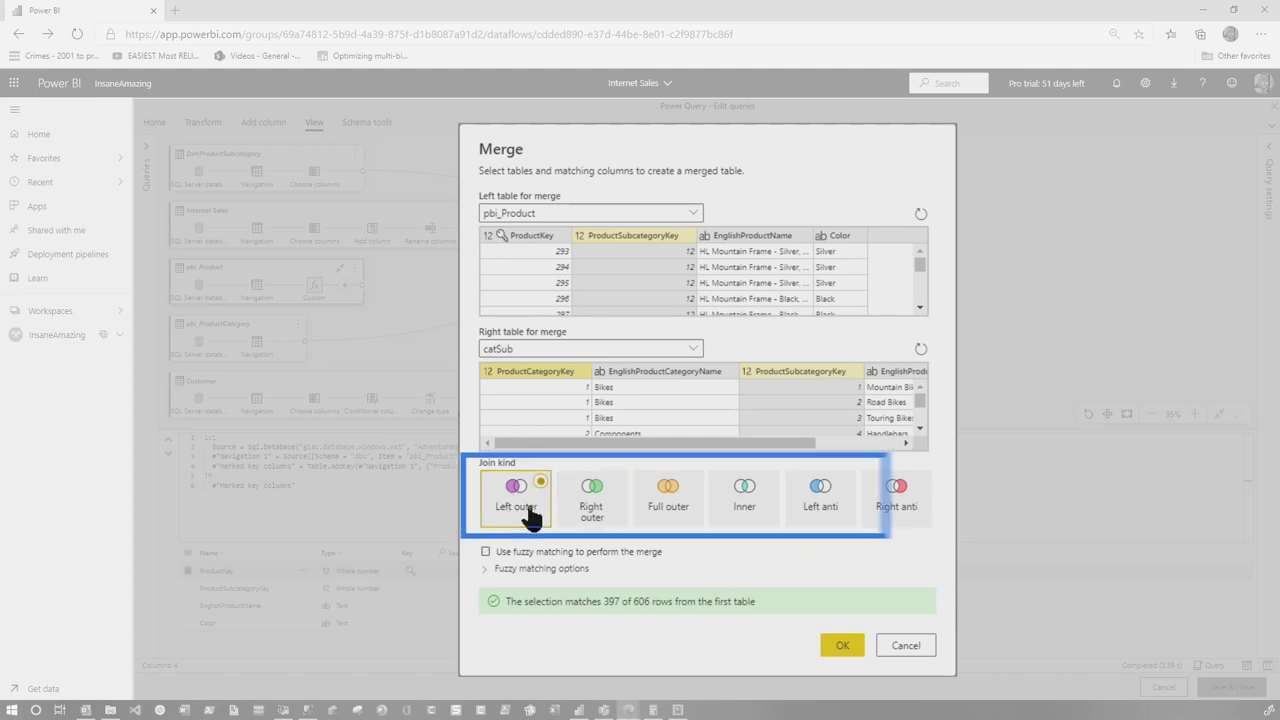
click(838, 646)
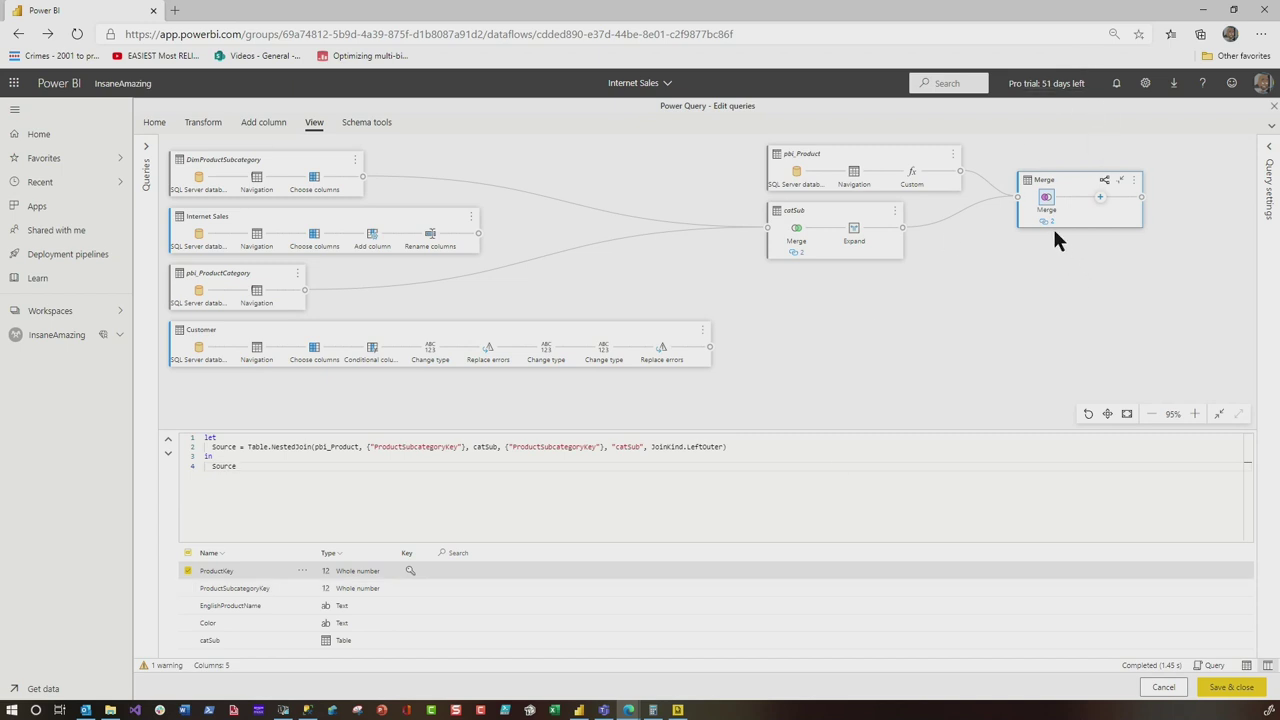
Collapse and re-expand the Merge query card, then highlight its related queries.
mouse_move(1043, 225)
click(1122, 183)
click(1121, 191)
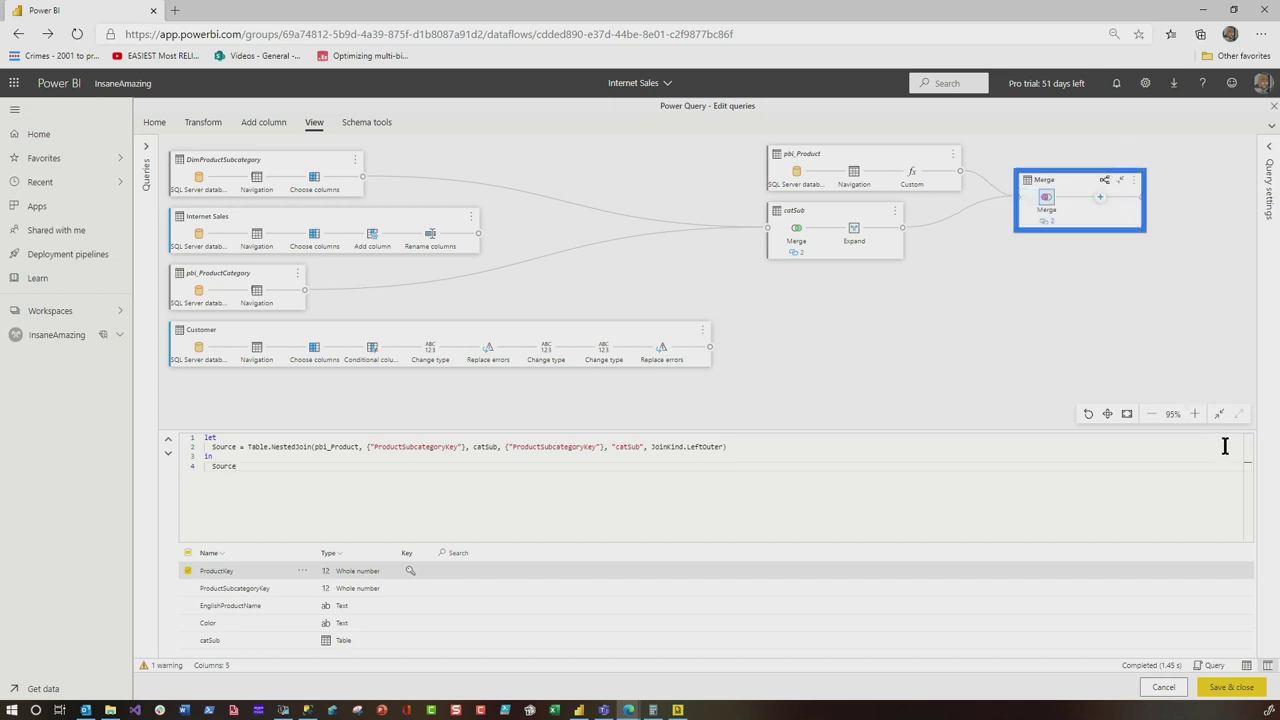
click(1104, 184)
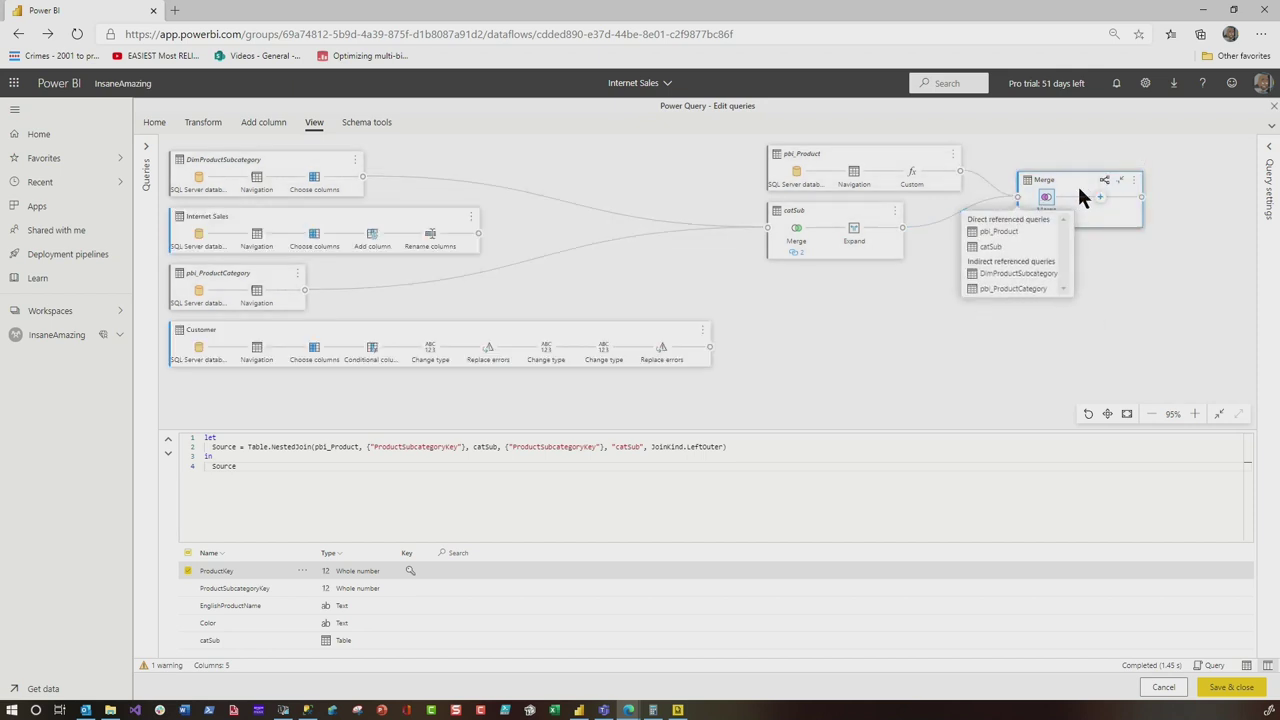
Highlight Merge's related queries, then collapse and re-expand them from its Actions menu.
click(1133, 182)
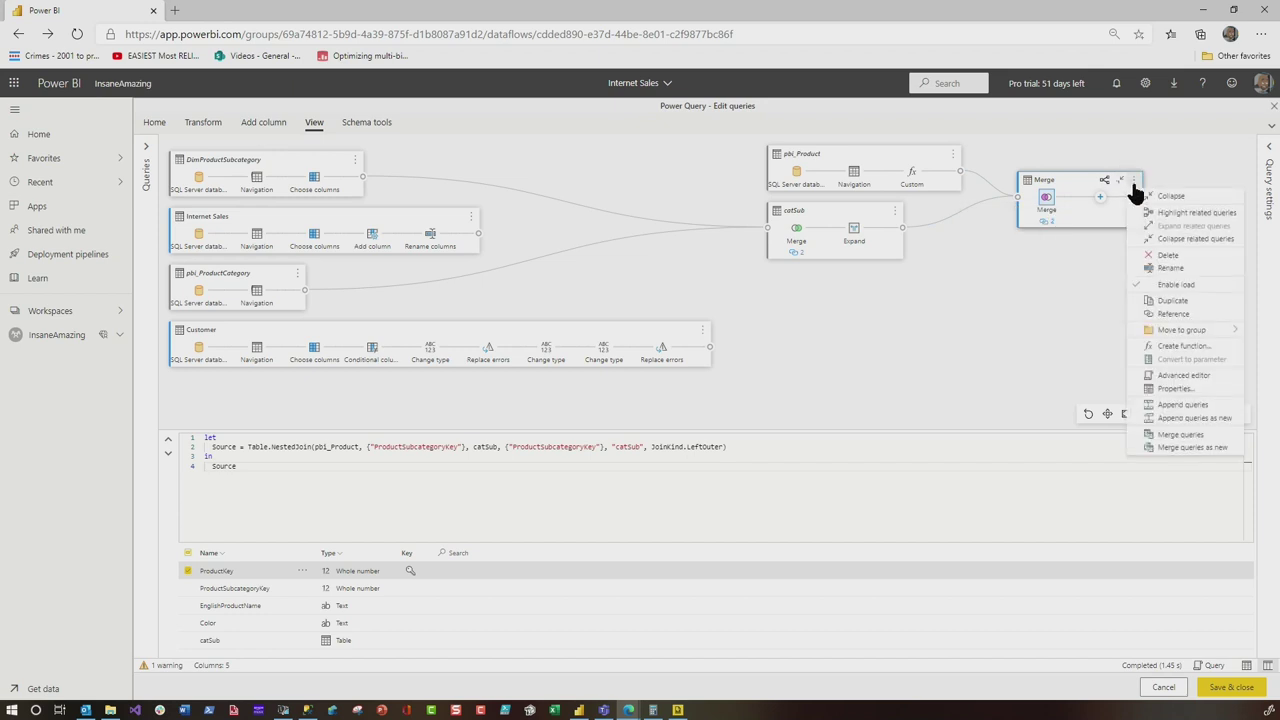
click(1155, 213)
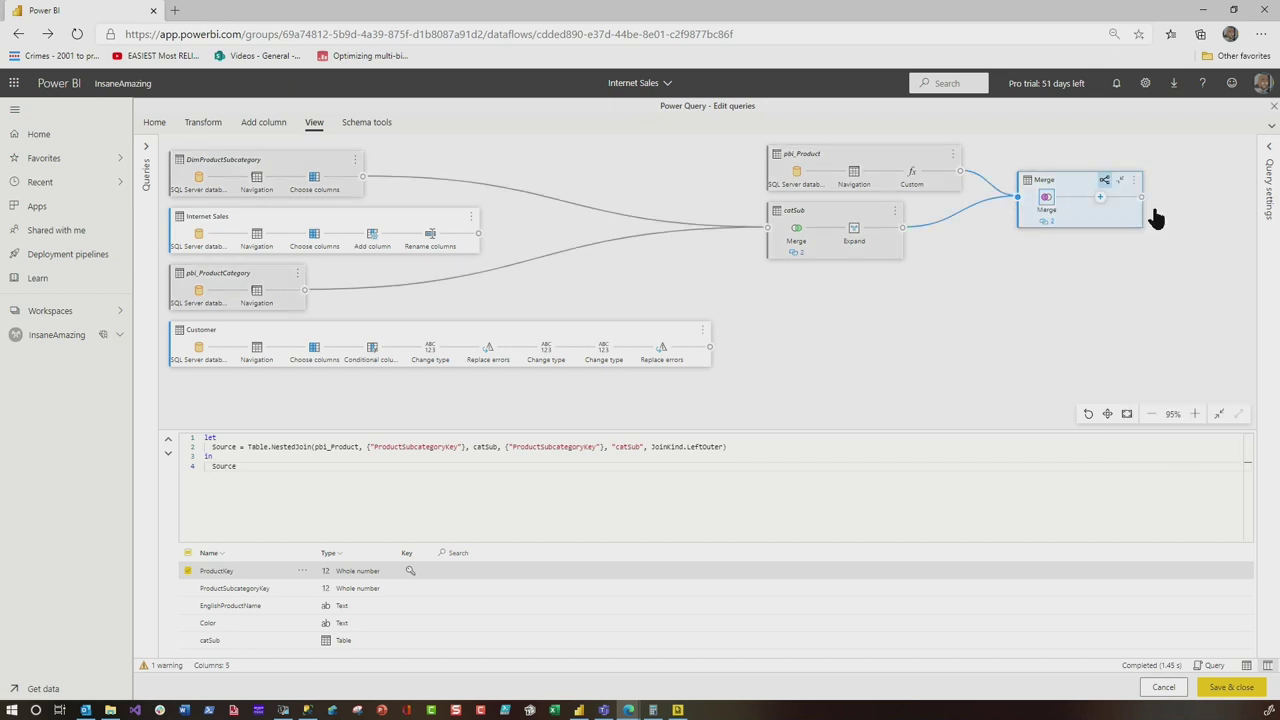
click(1134, 183)
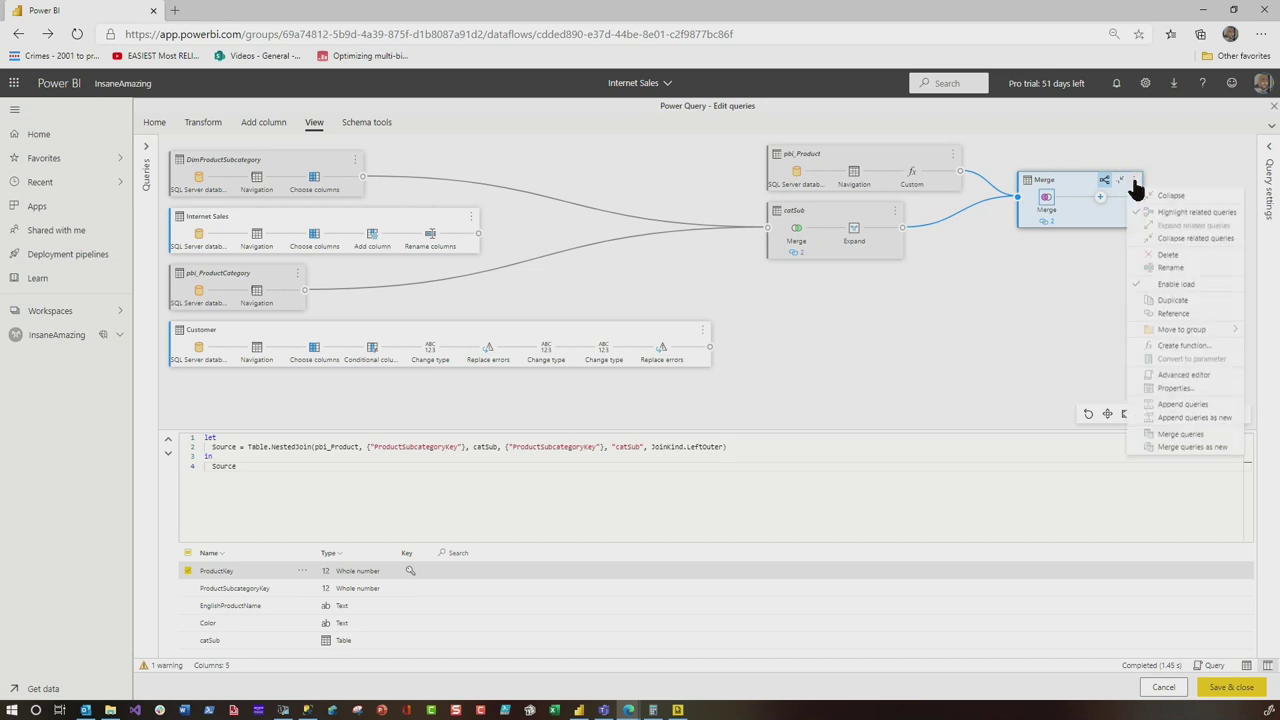
click(1165, 239)
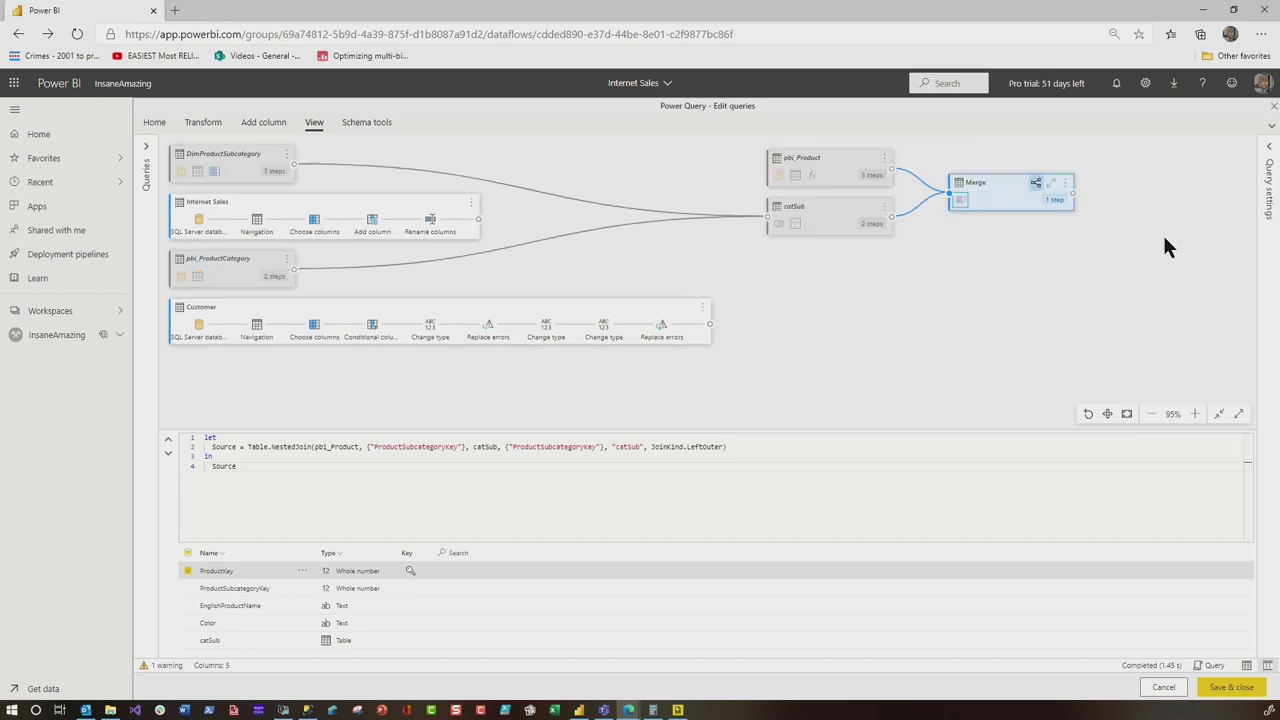
click(1068, 186)
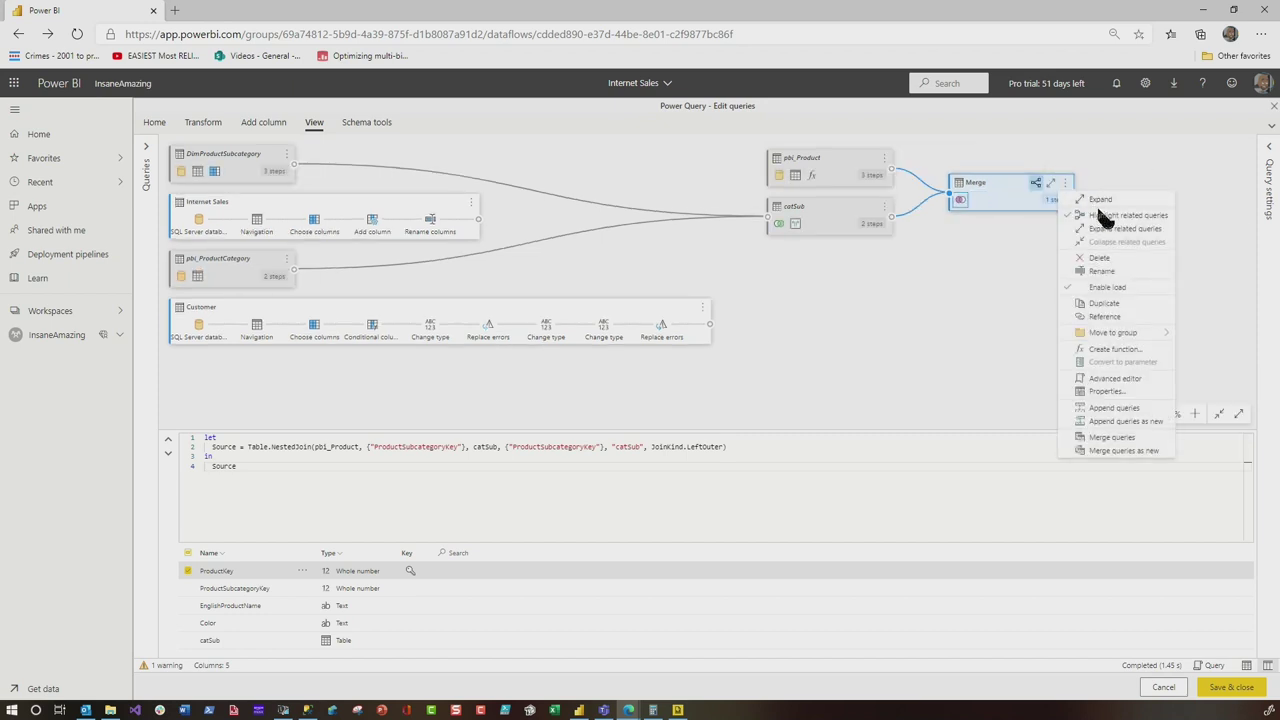
click(1100, 236)
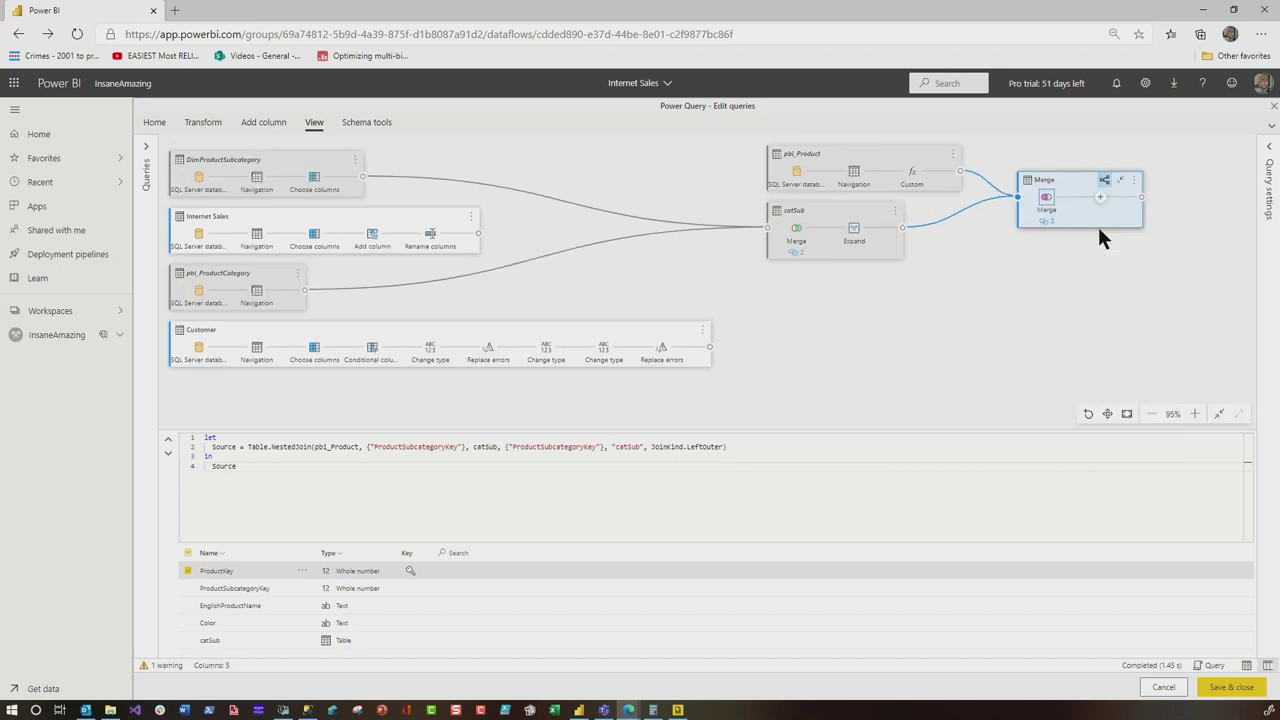